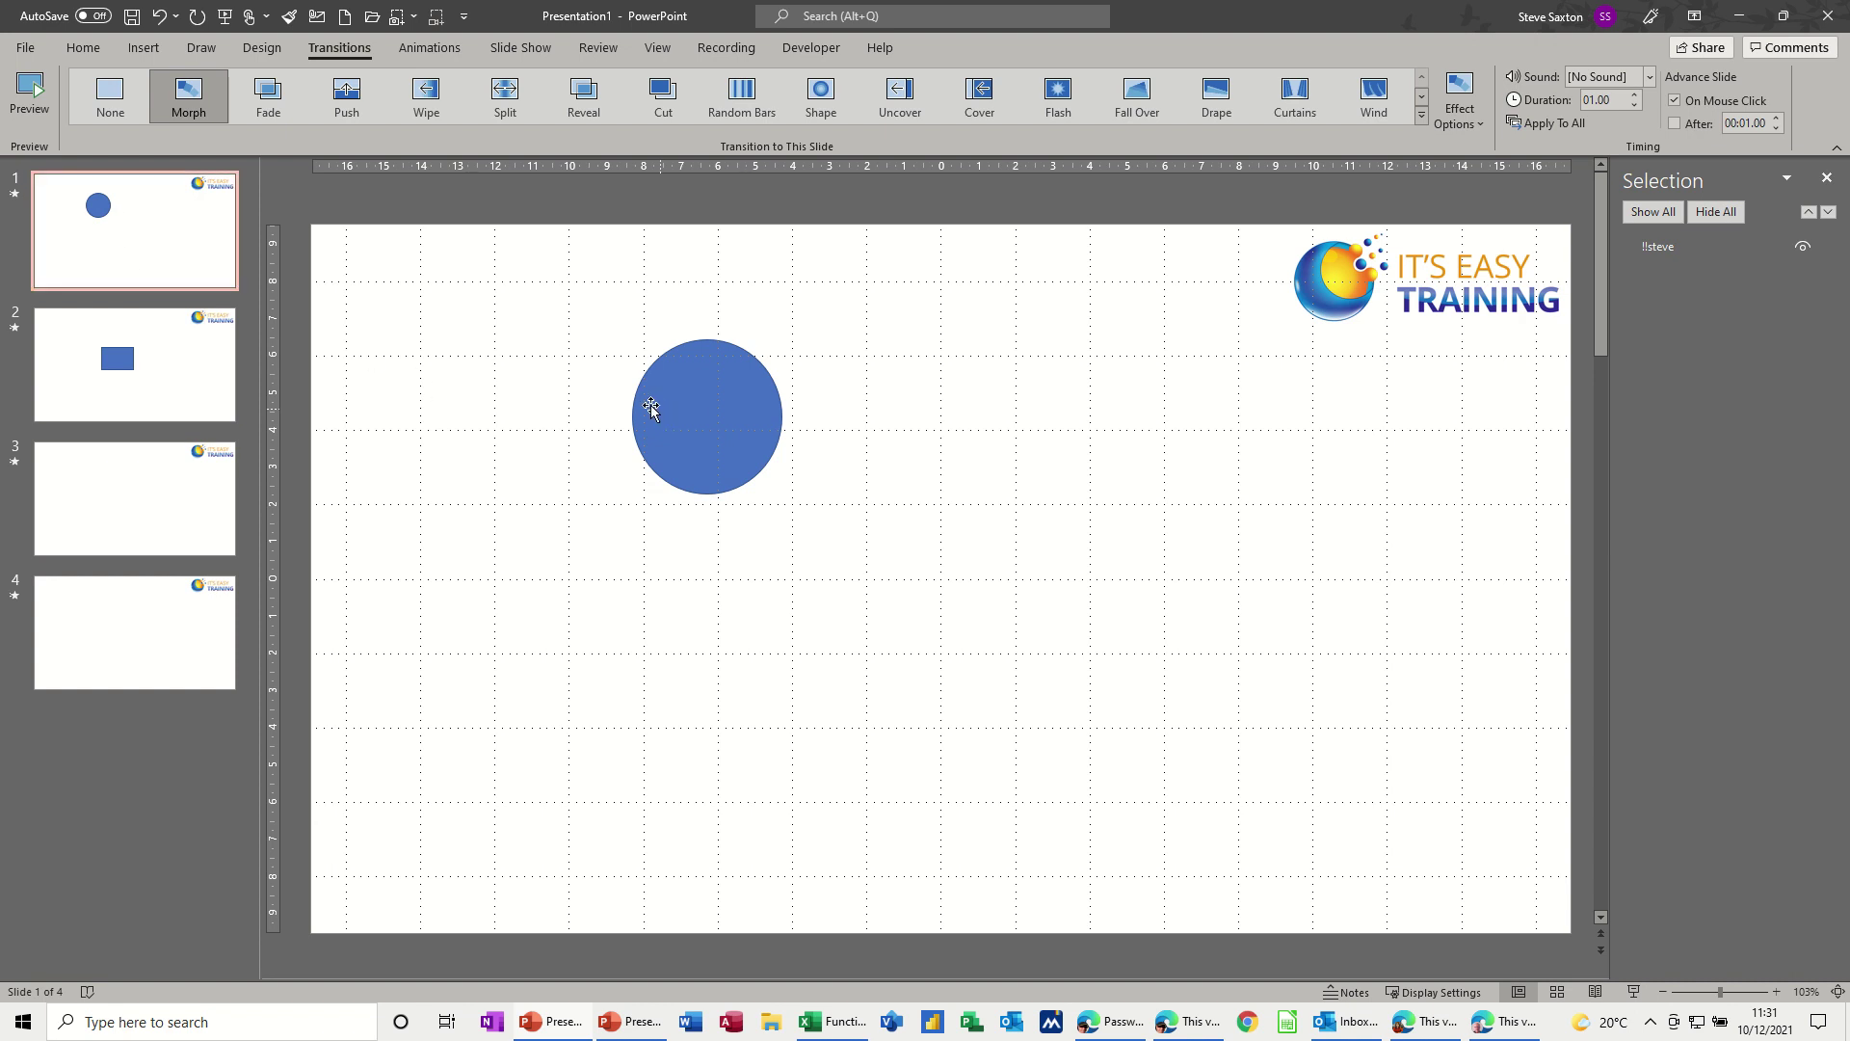
- Preview the Morph by viewing slide 2's rectangle, then returning to slide 1's circle
{"action": "left_click", "coordinate": [230, 359]}
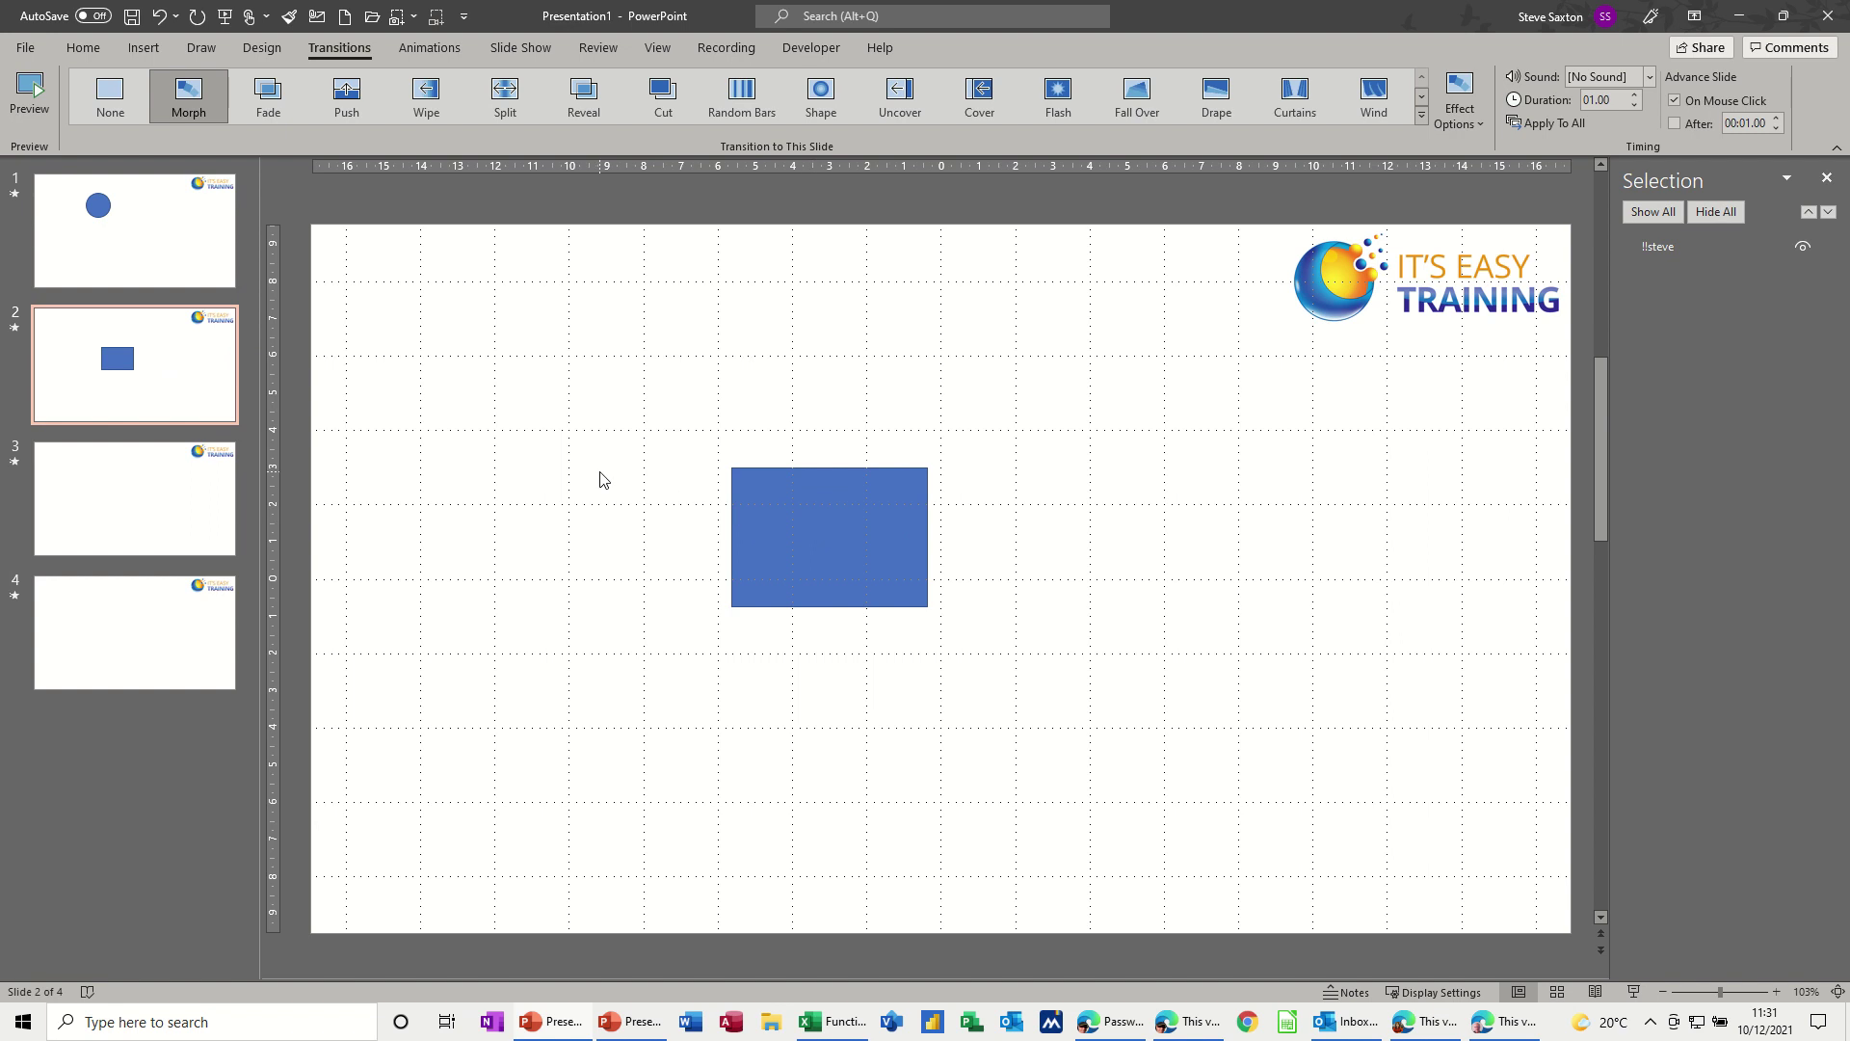
{"action": "left_click", "coordinate": [123, 249]}
- Delete all four existing slides and add three new slides to the empty deck
{"action": "left_click", "coordinate": [148, 262]}
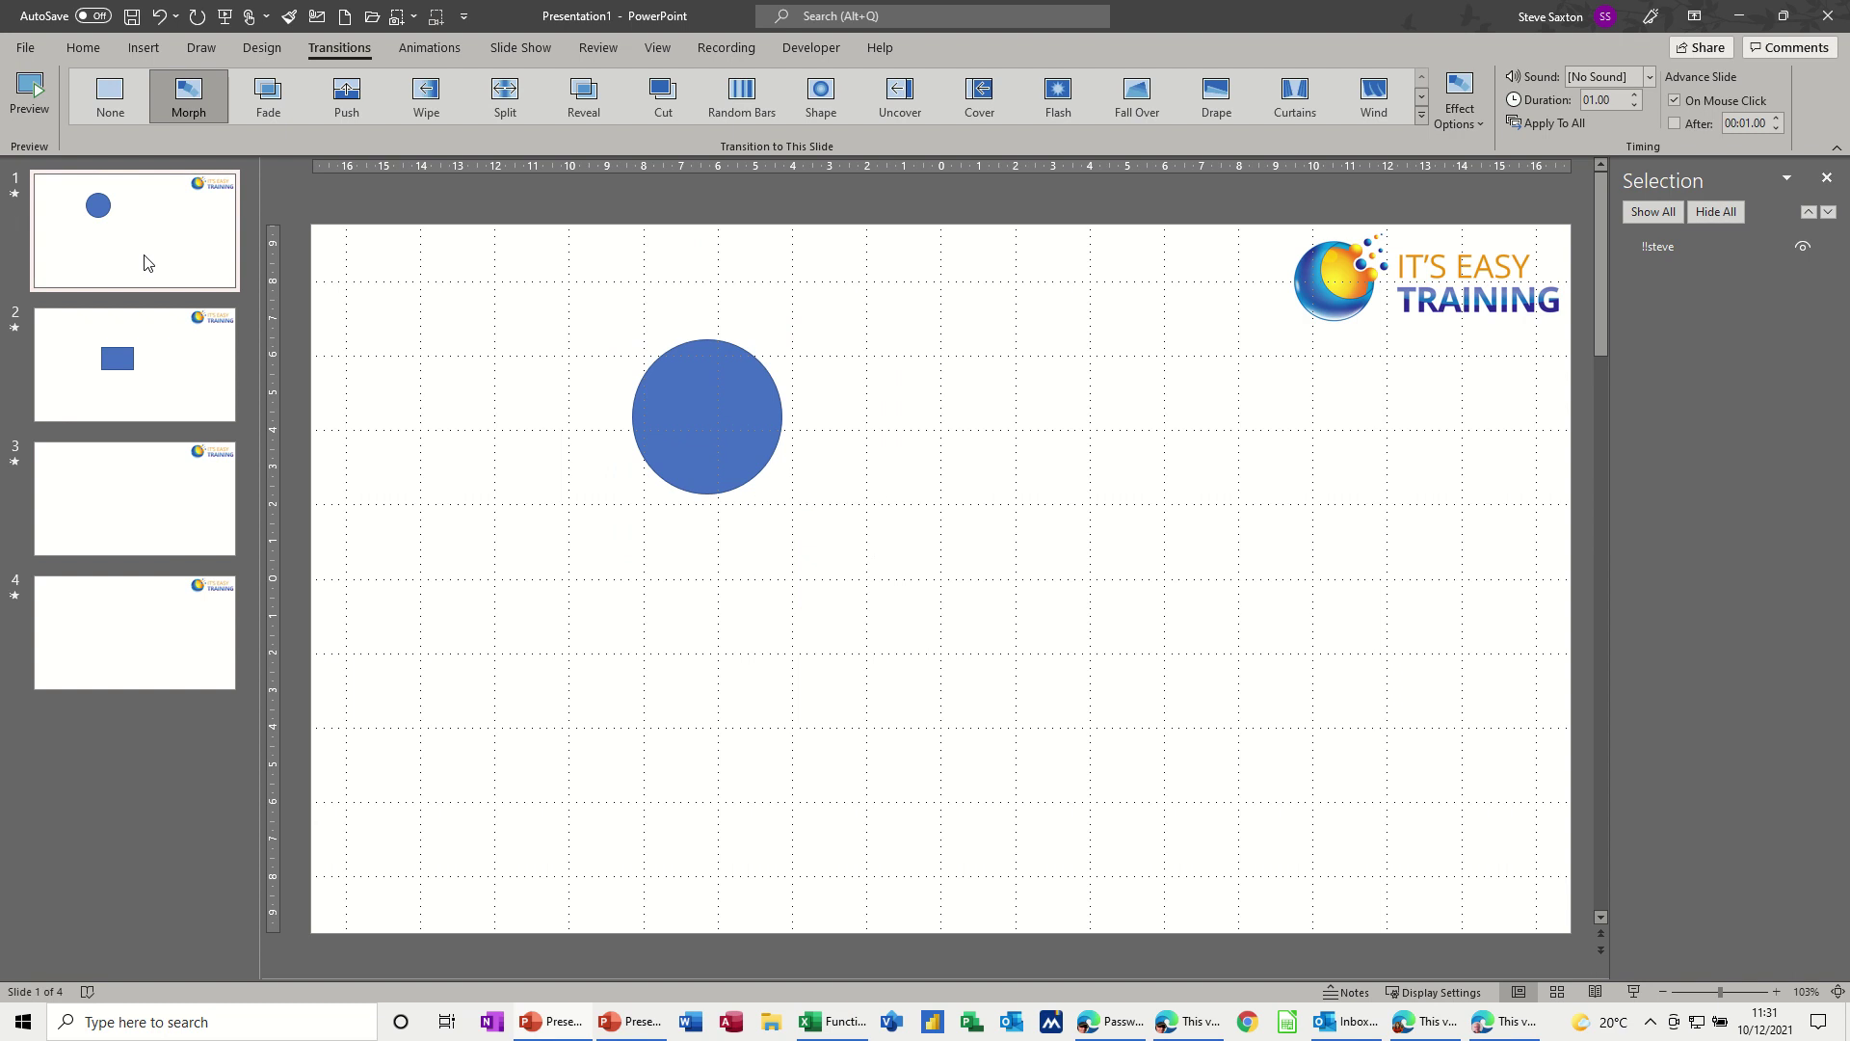
{"action": "key", "text": "ctrl+a"}
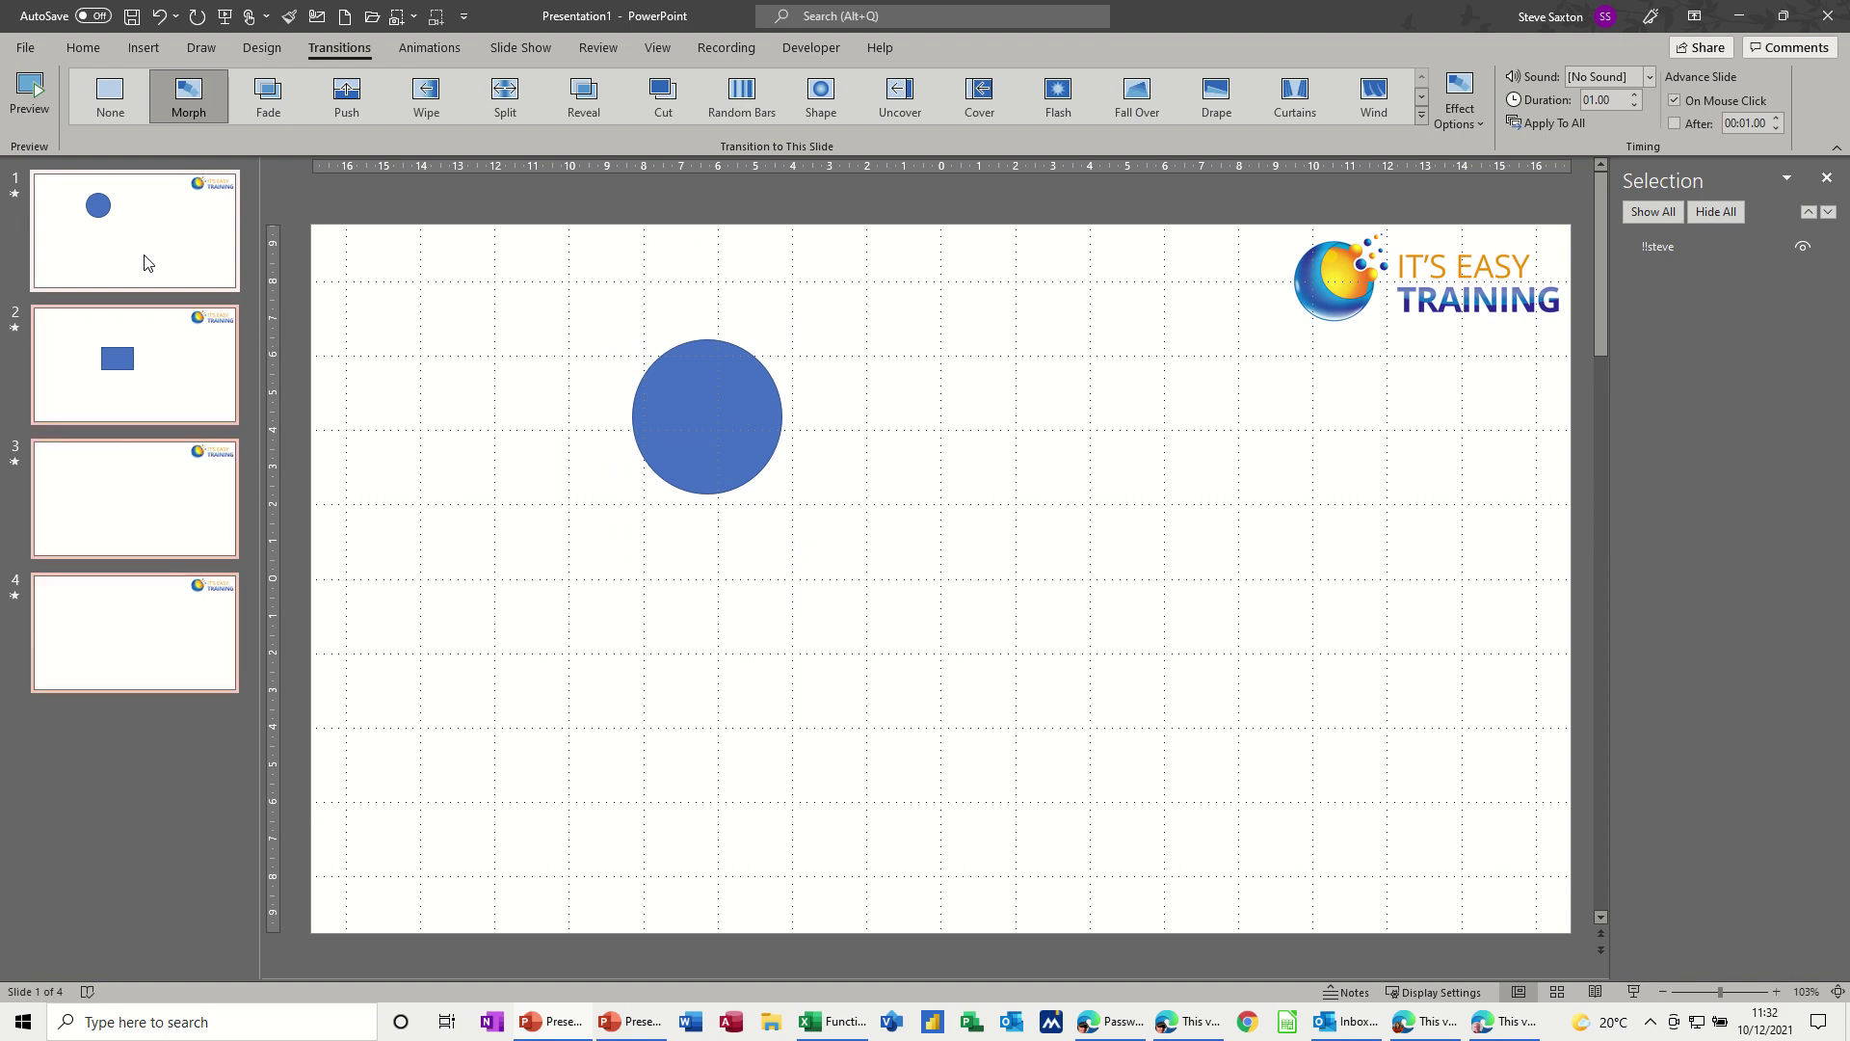
{"action": "key", "text": "Delete"}
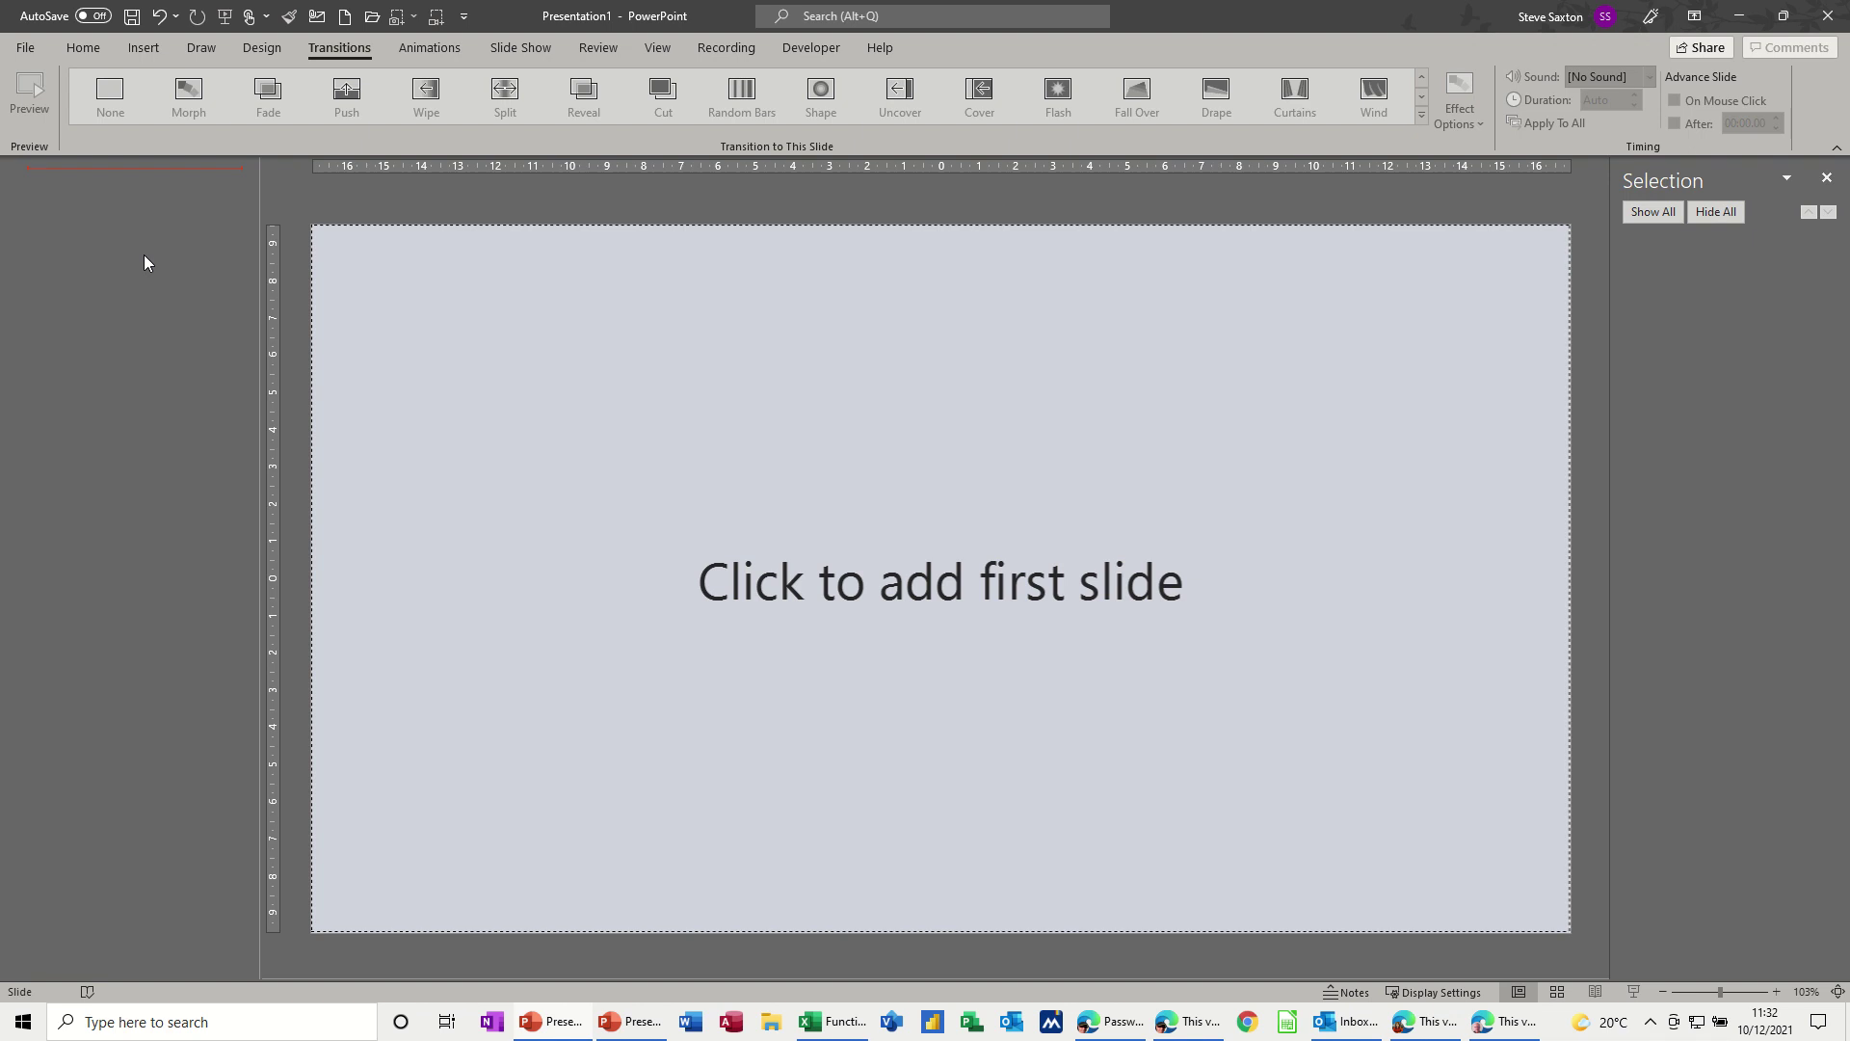
{"action": "key", "text": "Return"}
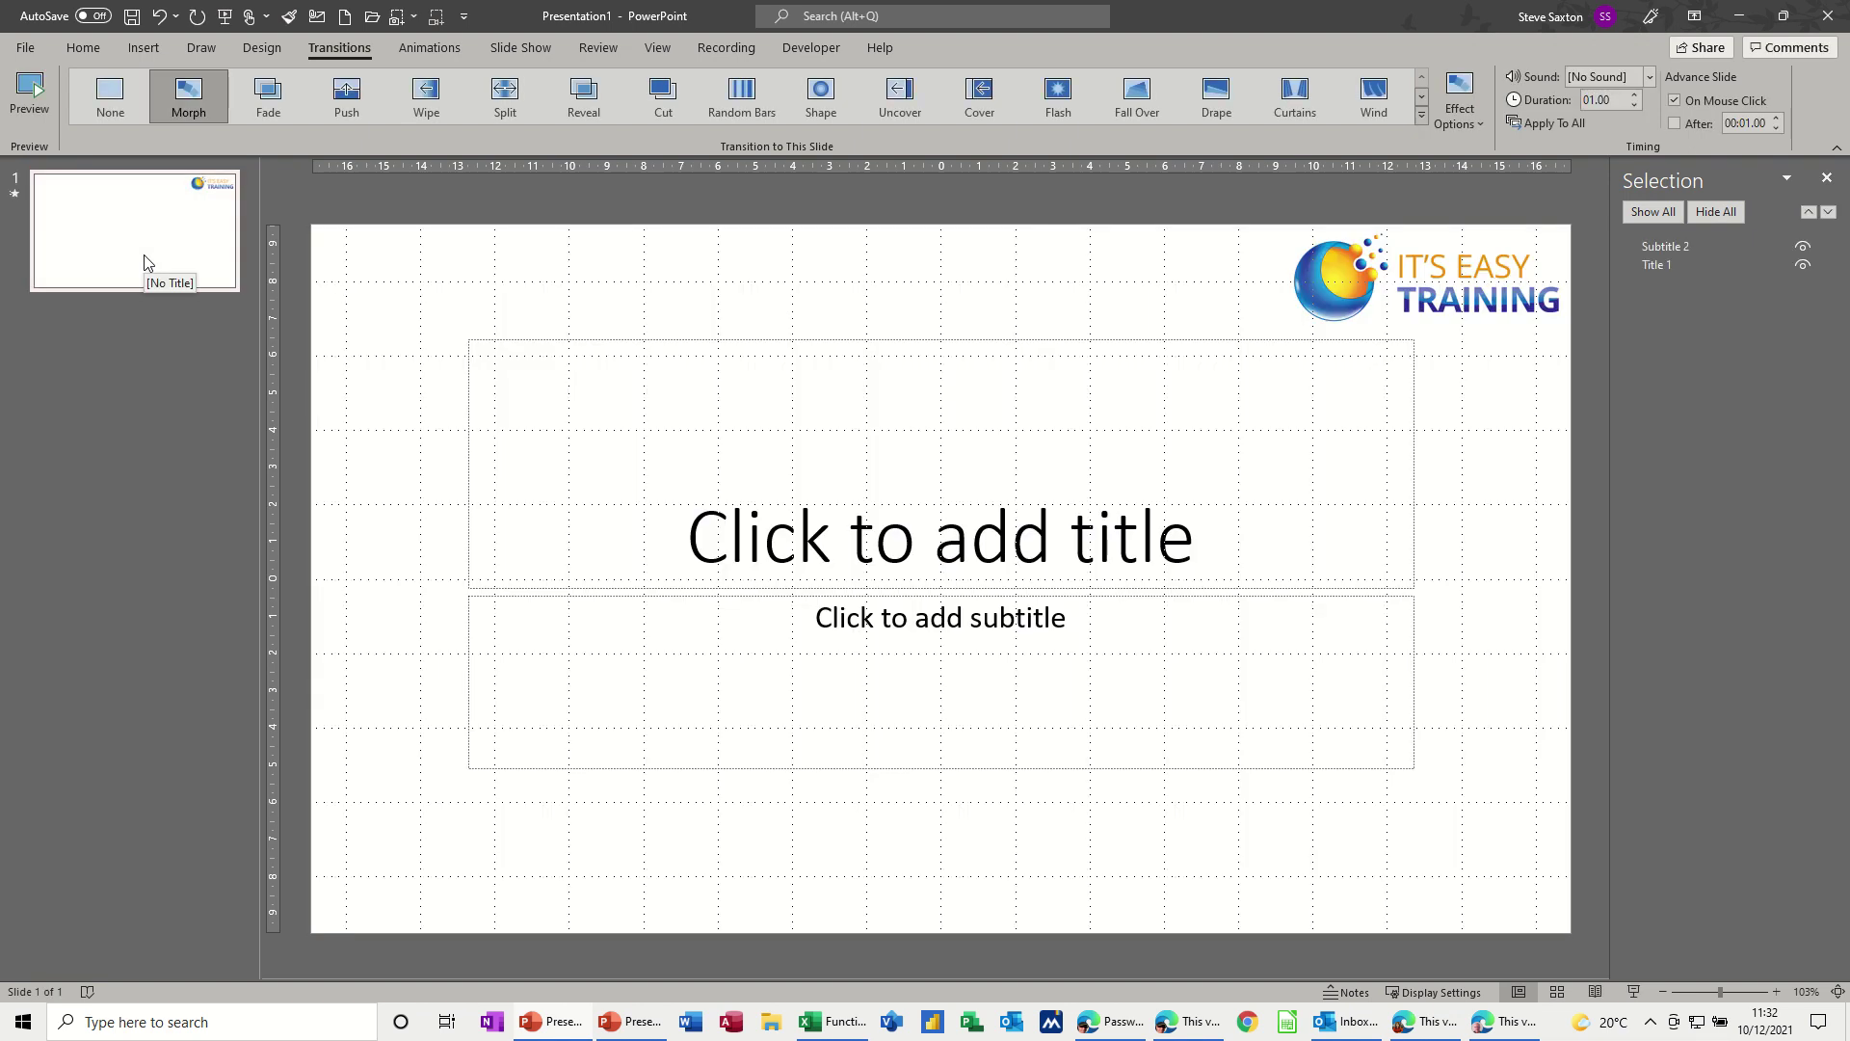
{"action": "key", "text": "Return"}
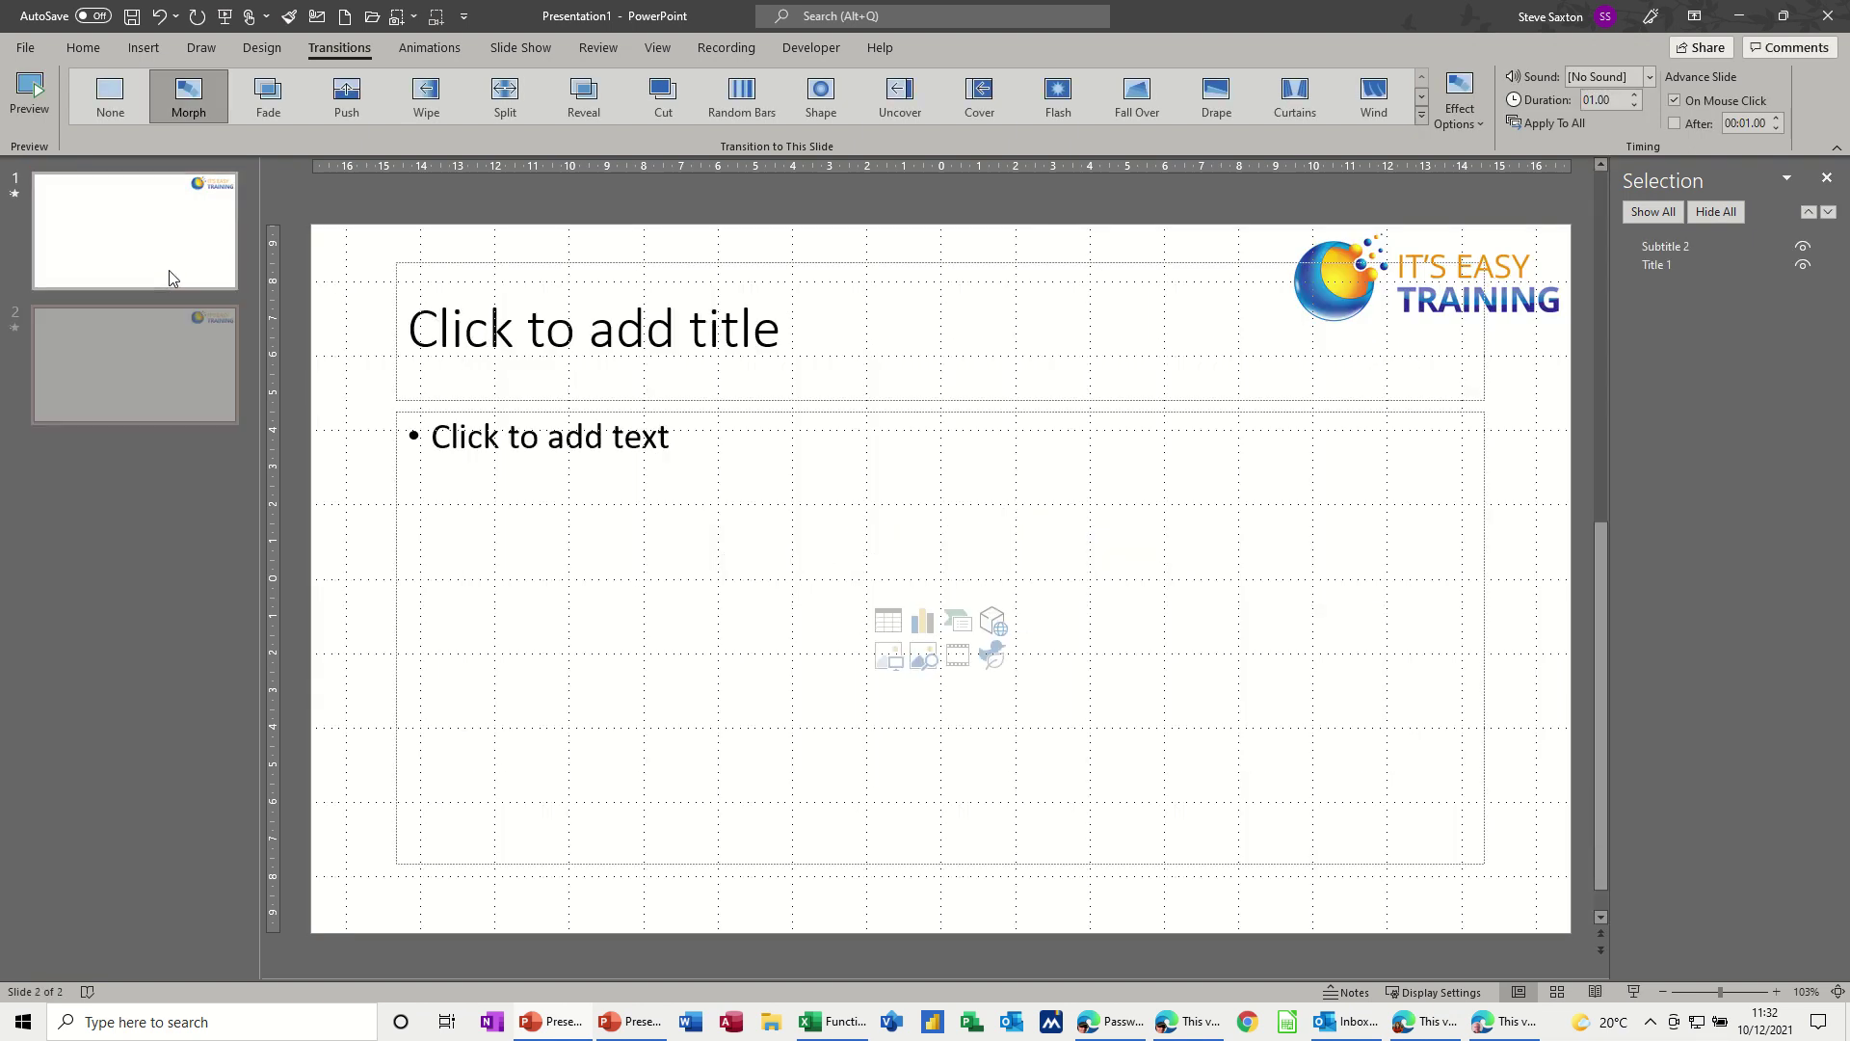
{"action": "key", "text": "Return"}
- Give slides 1, 2 and 3 each the Blank layout
{"action": "left_click", "coordinate": [140, 277]}
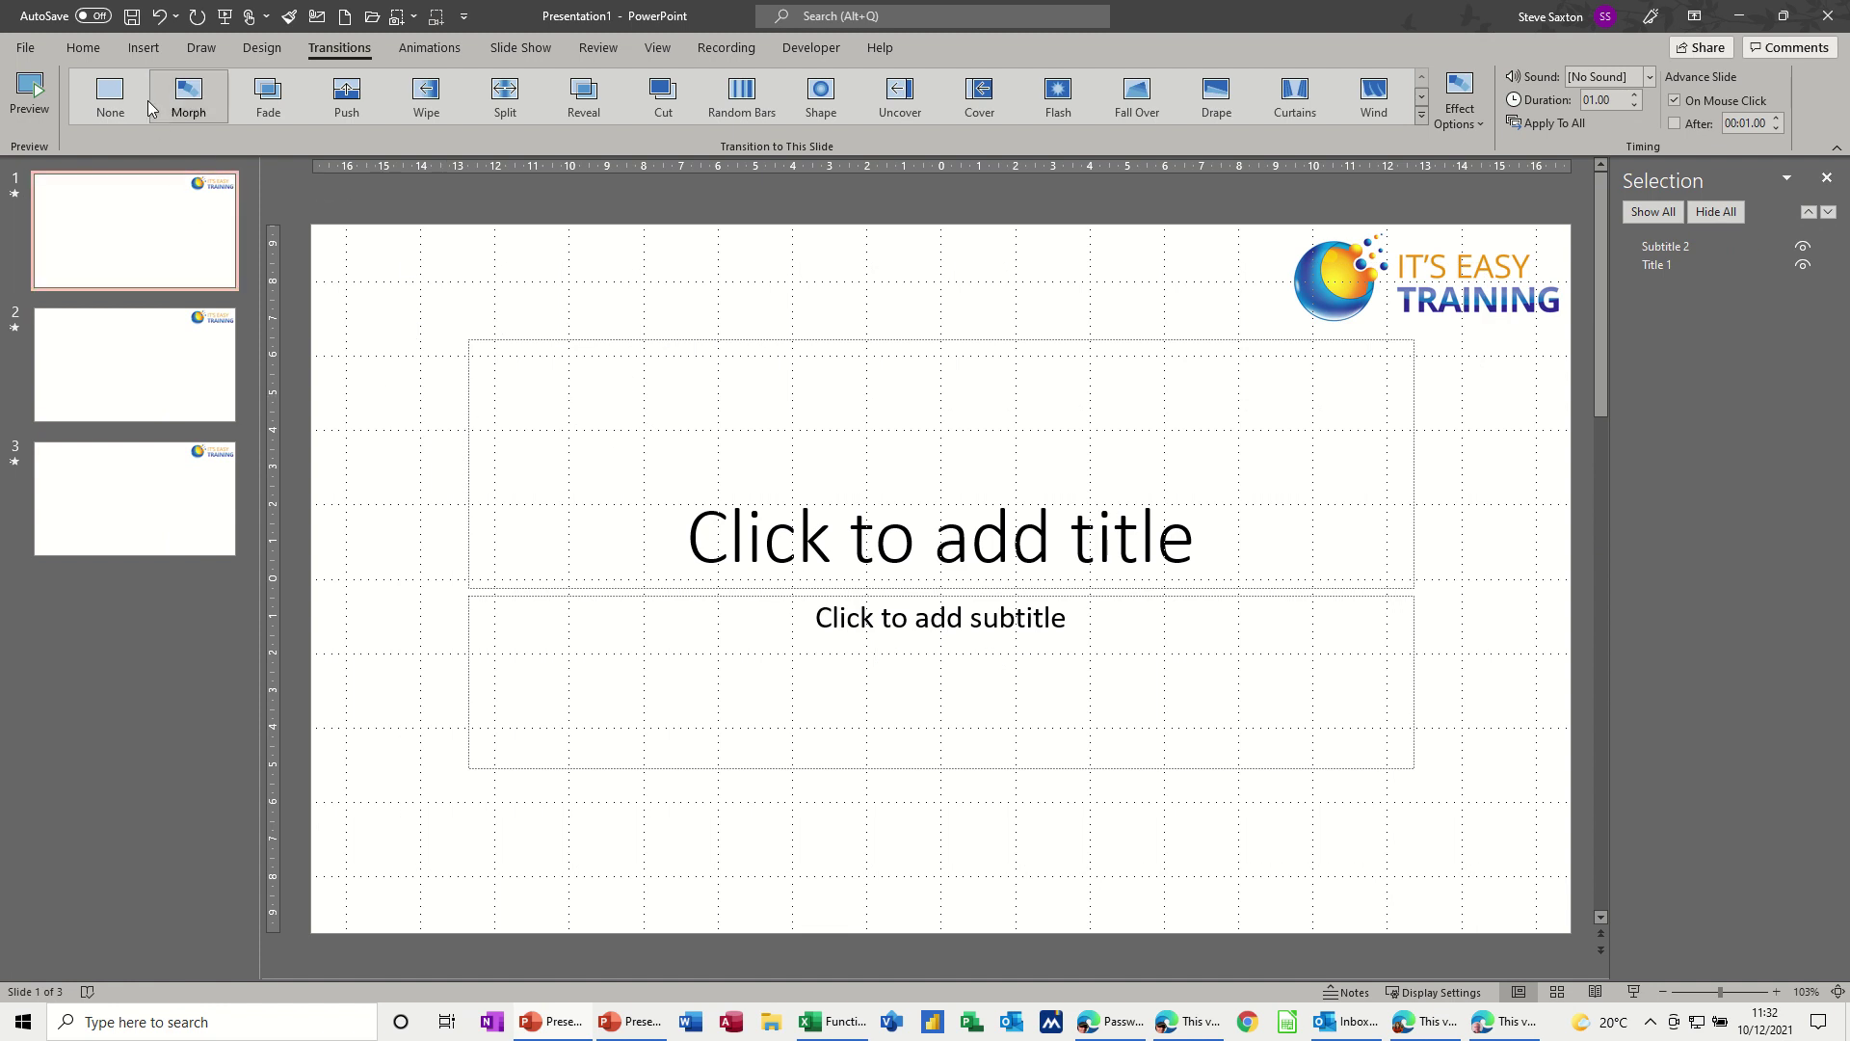
{"action": "left_click", "coordinate": [89, 52]}
{"action": "left_click", "coordinate": [281, 76]}
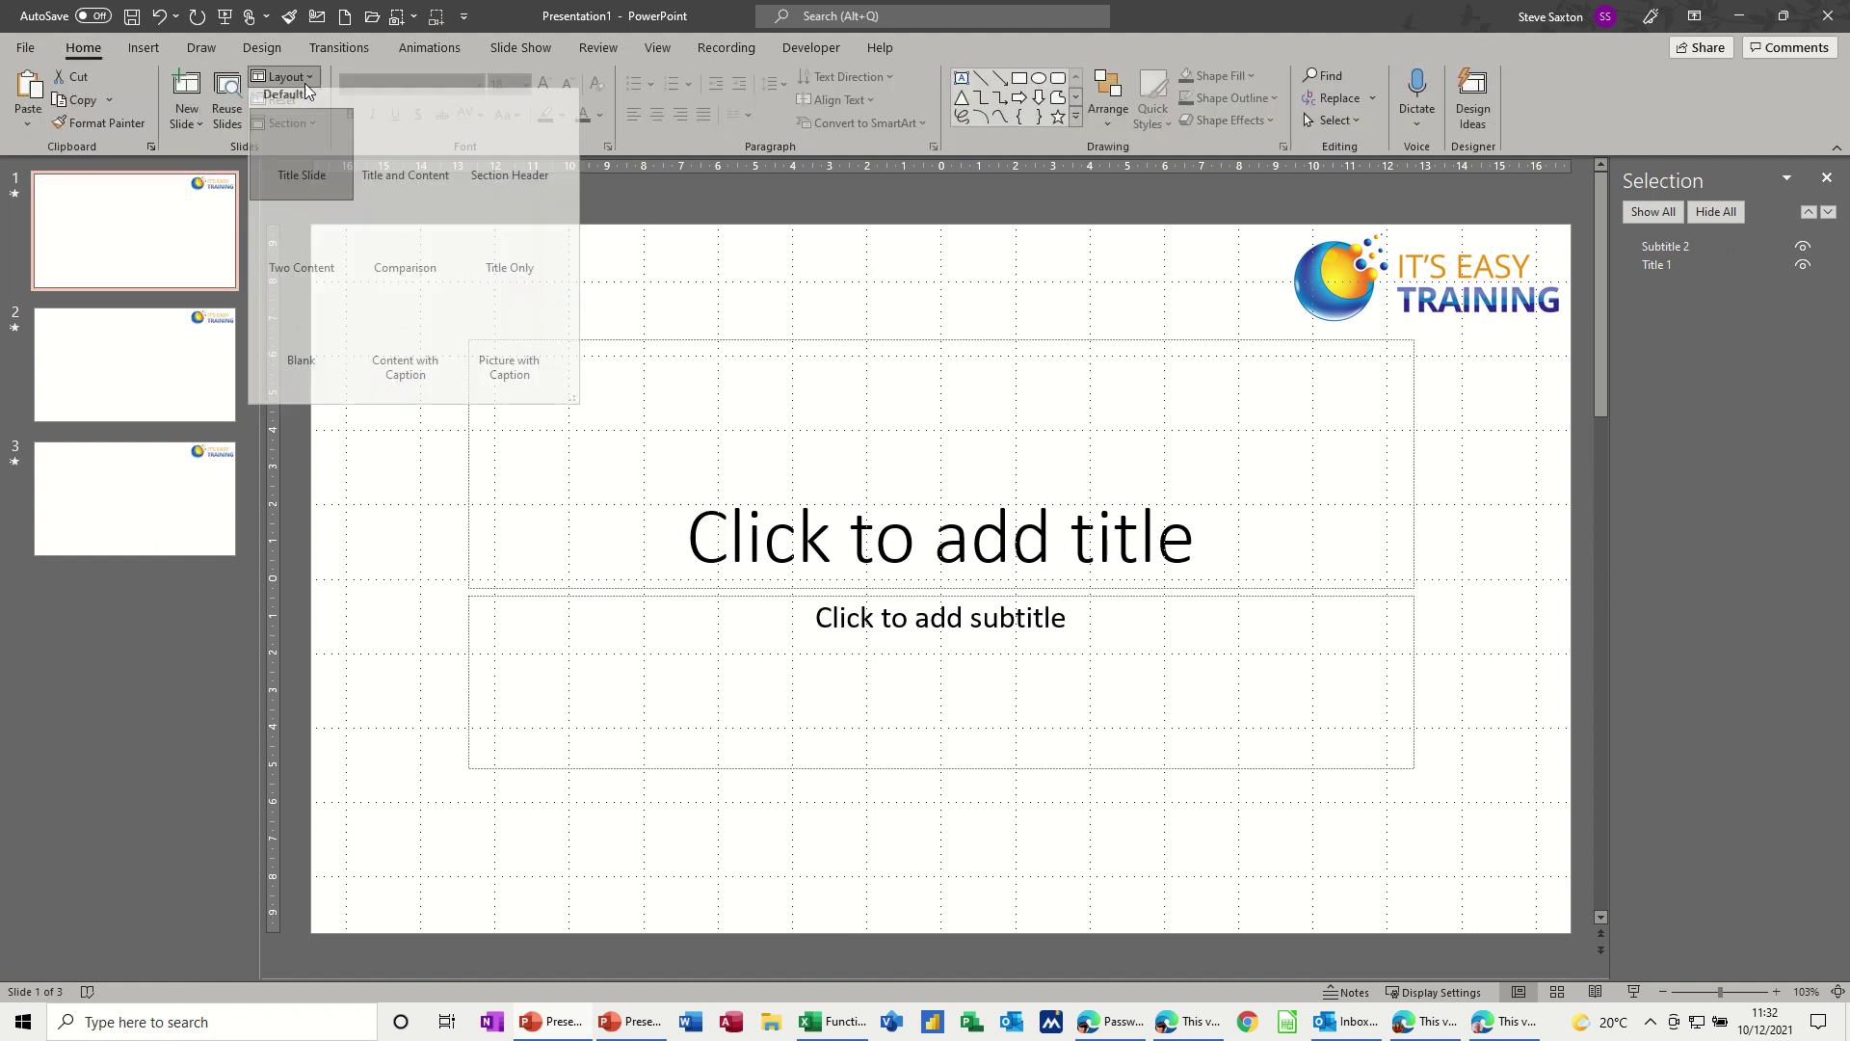
{"action": "left_click", "coordinate": [289, 321]}
{"action": "left_click", "coordinate": [193, 345]}
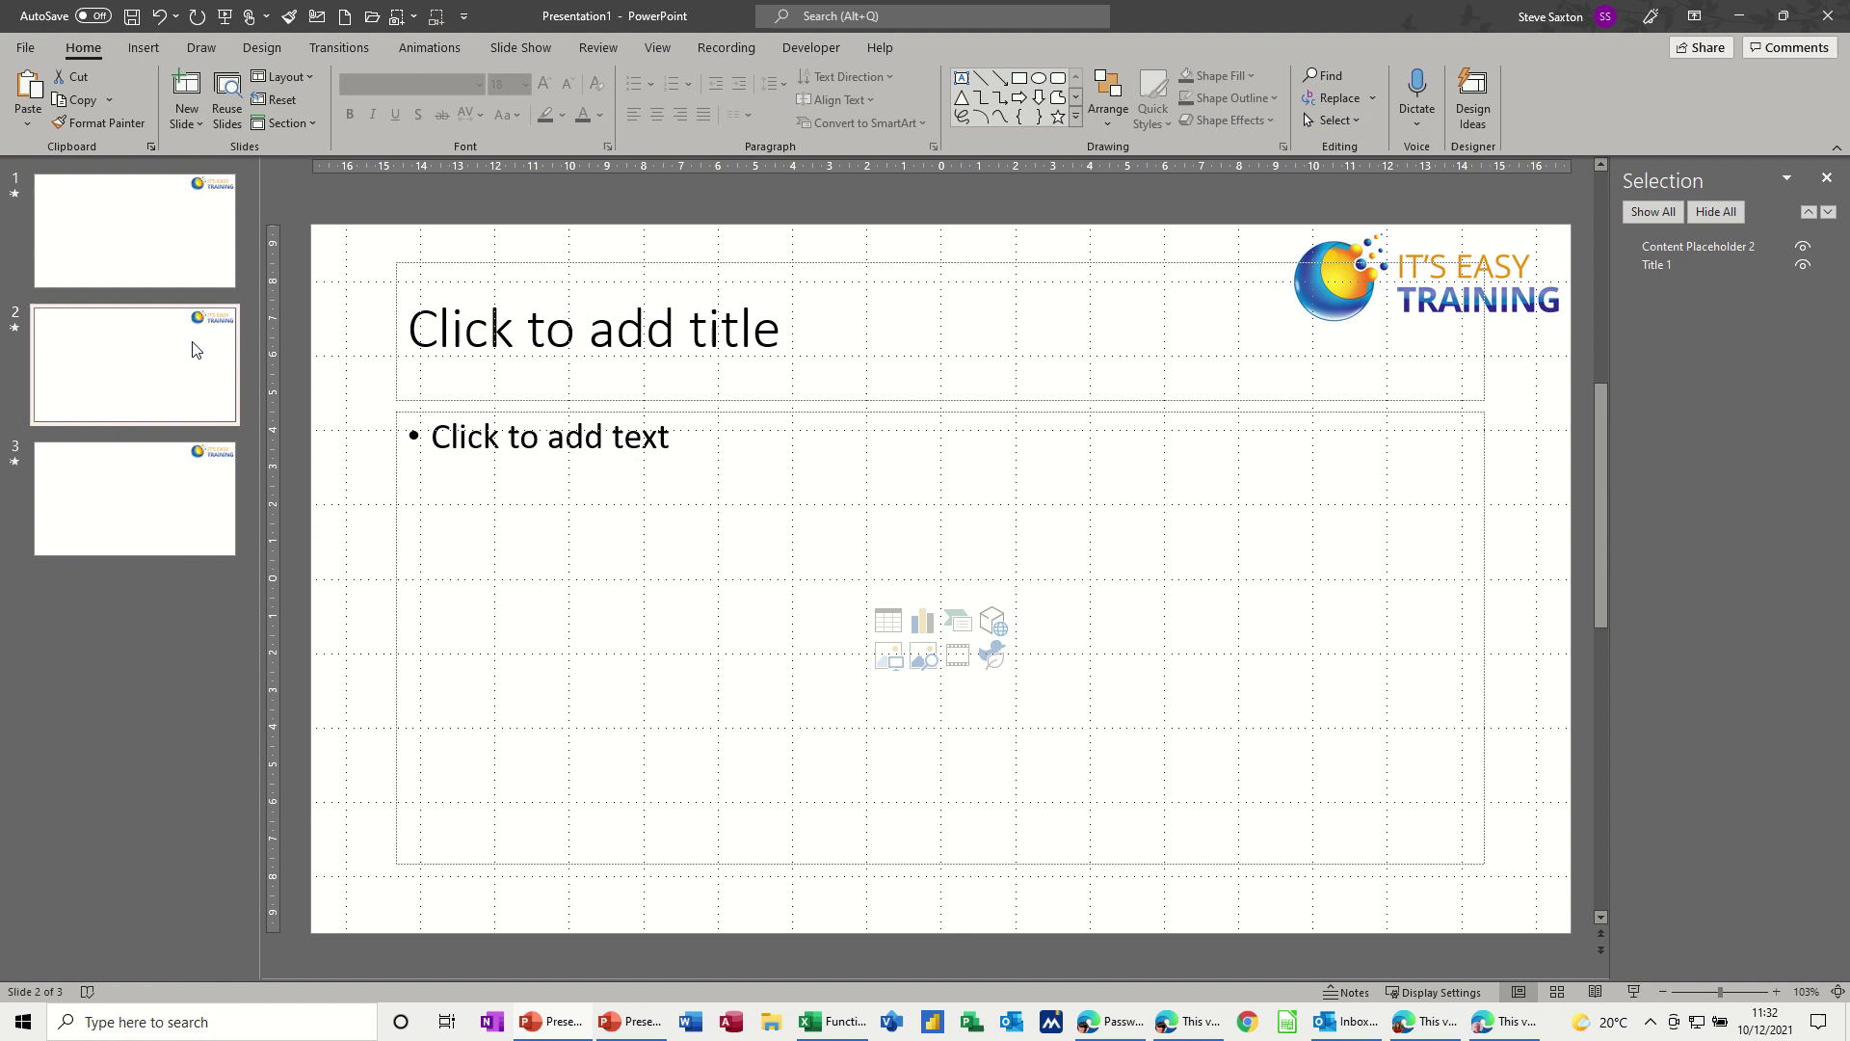
{"action": "left_click", "coordinate": [281, 76]}
{"action": "left_click", "coordinate": [302, 336]}
{"action": "left_click", "coordinate": [148, 475]}
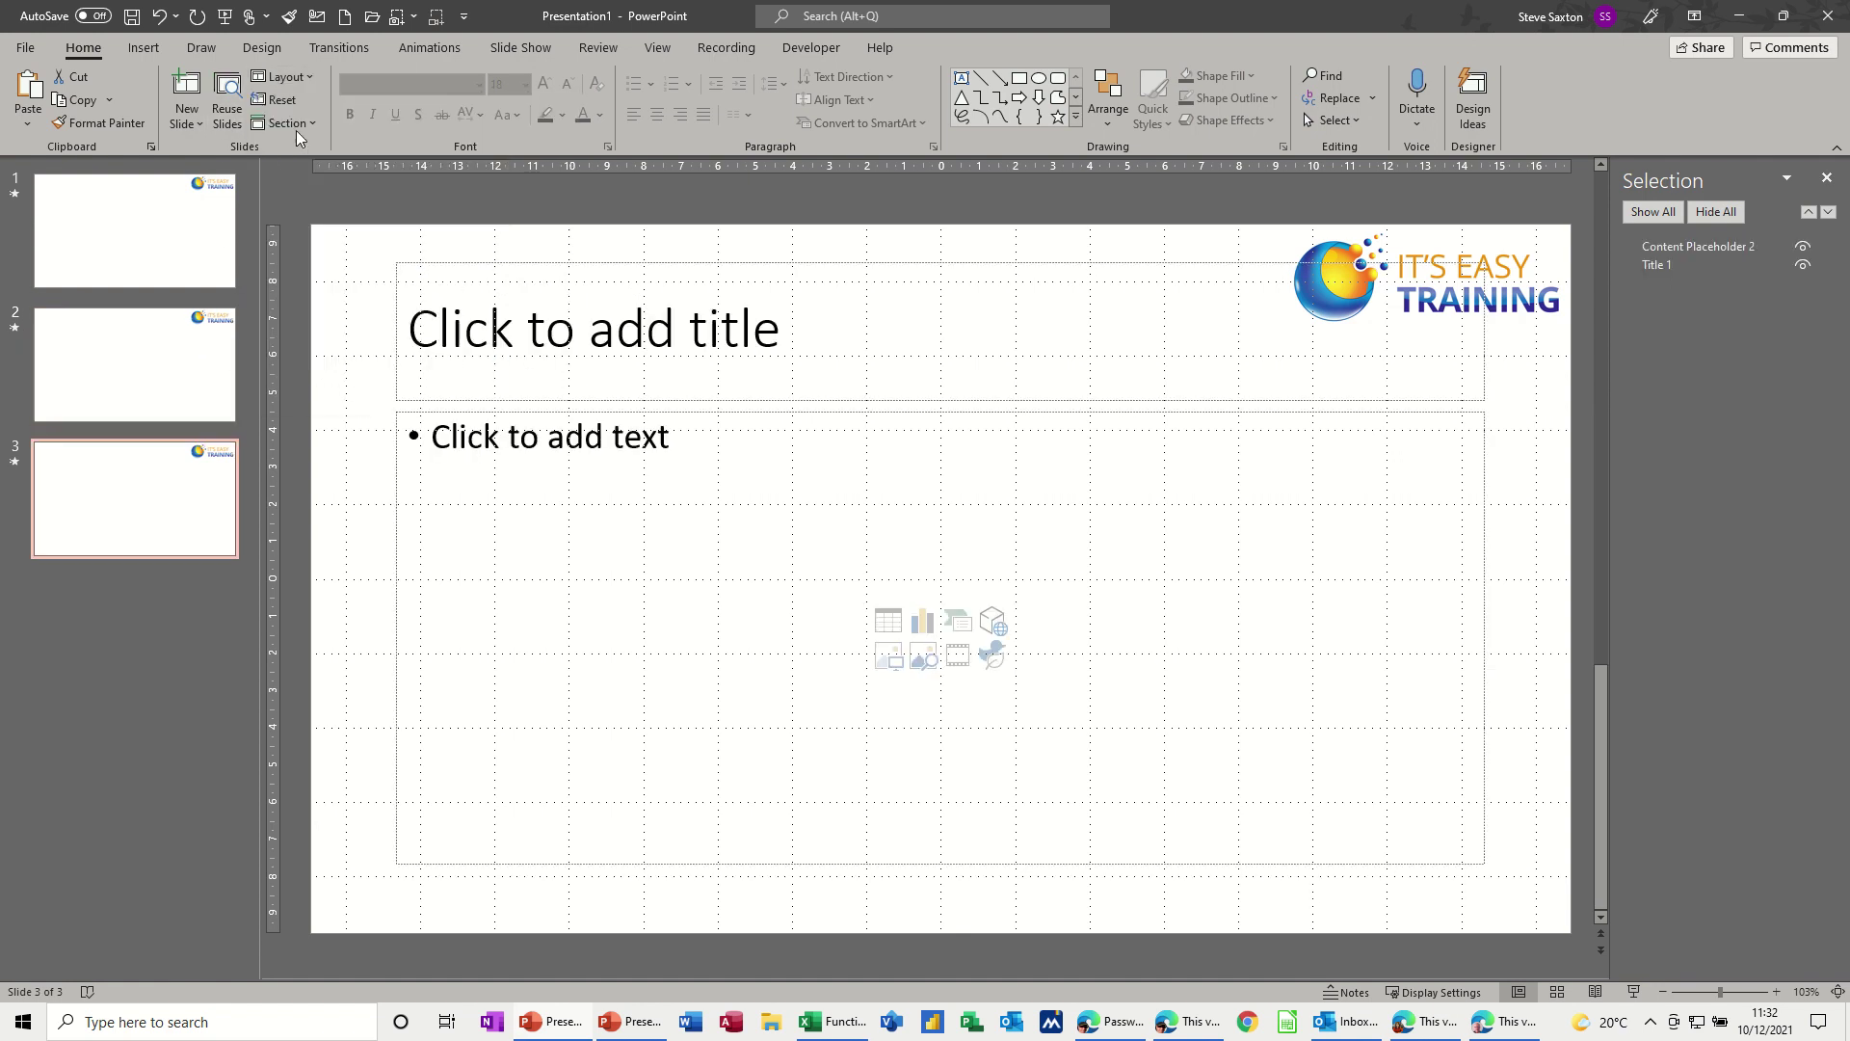
{"action": "left_click", "coordinate": [298, 79]}
{"action": "left_click", "coordinate": [296, 337]}
{"action": "left_click", "coordinate": [197, 252]}
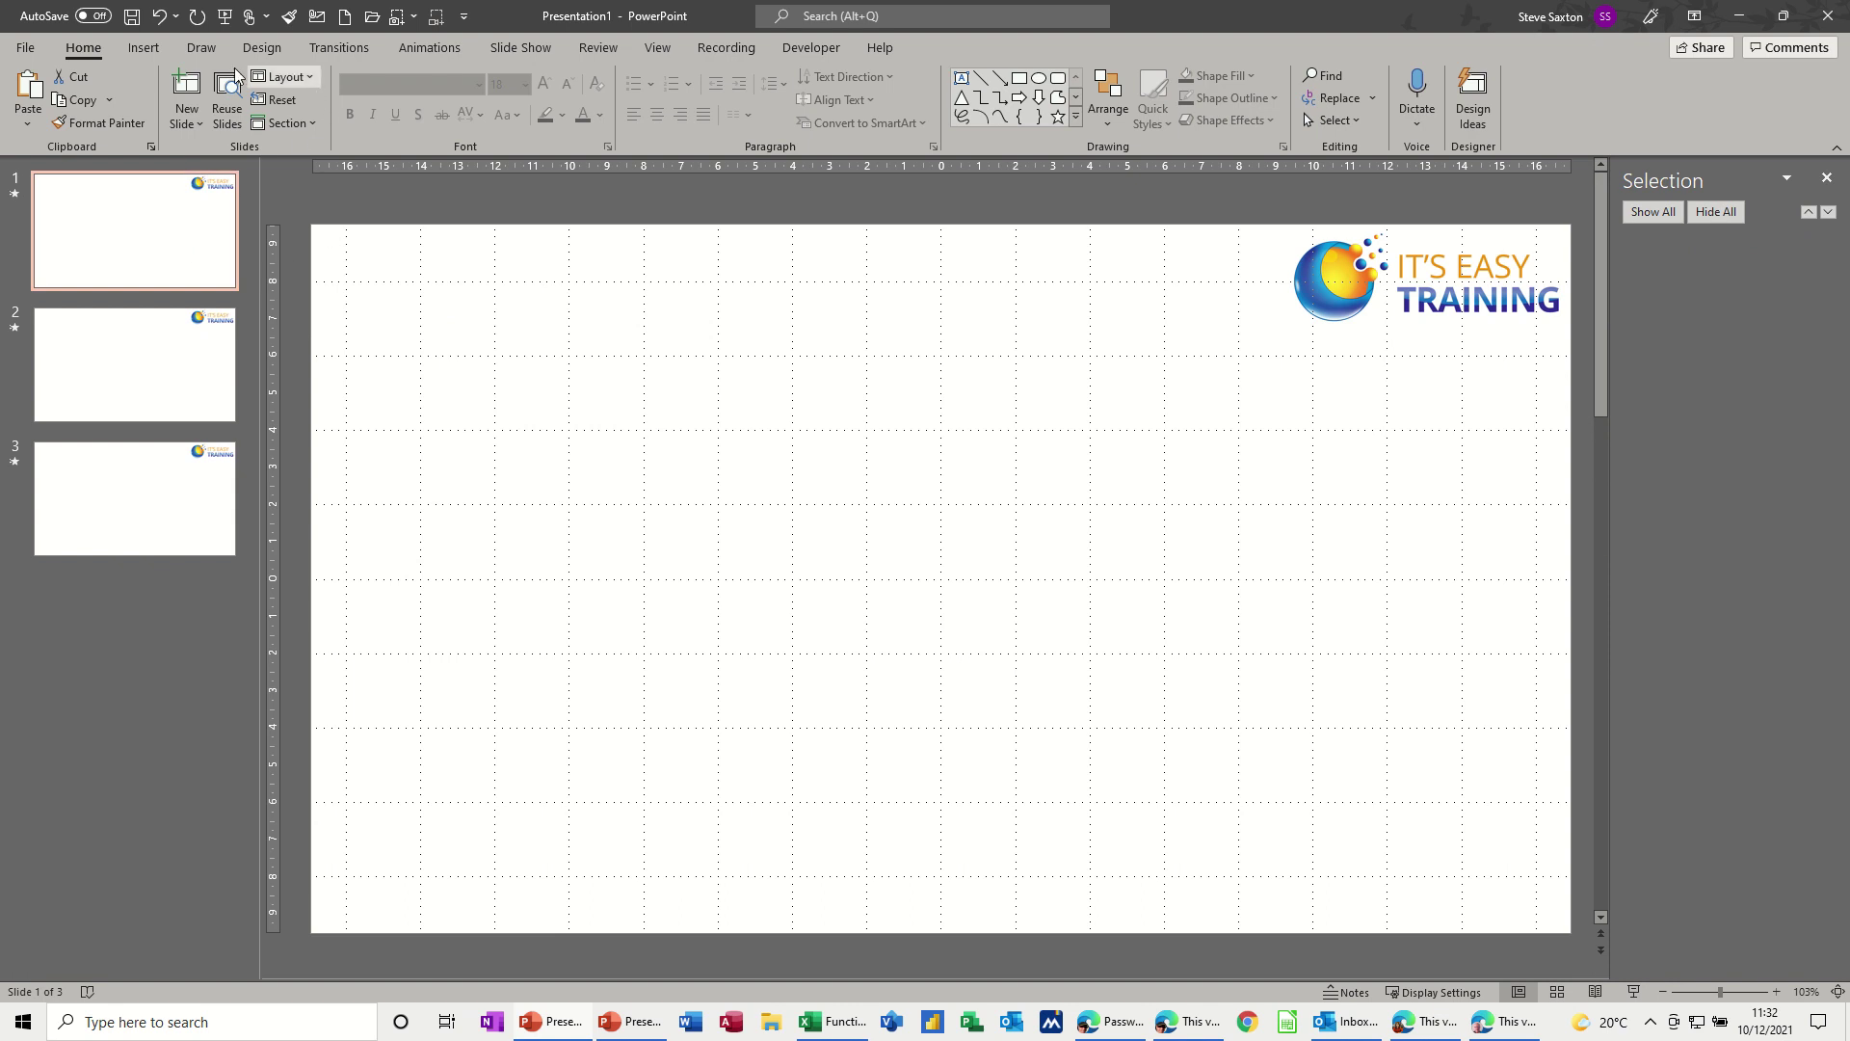
- Draw a Shift-constrained oval circle in the upper middle of slide 1
{"action": "left_click", "coordinate": [144, 47]}
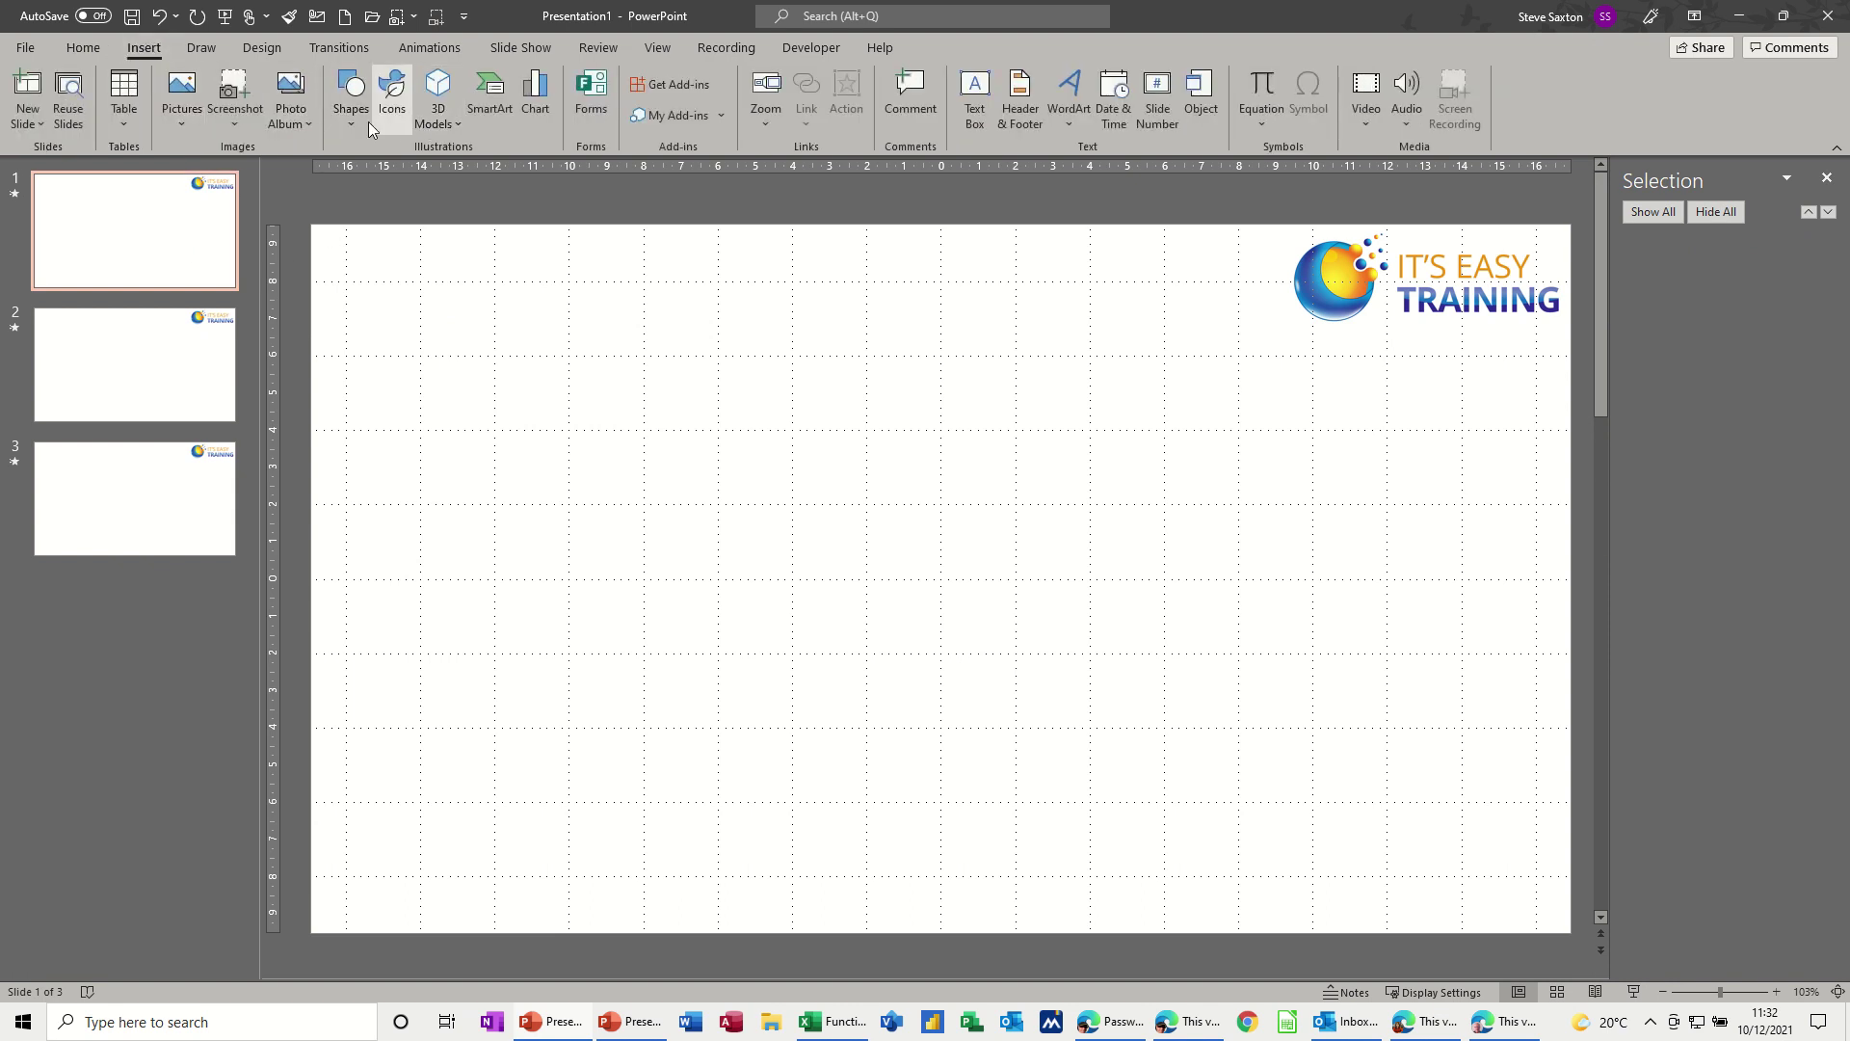
{"action": "left_click", "coordinate": [360, 129]}
{"action": "left_click", "coordinate": [413, 185]}
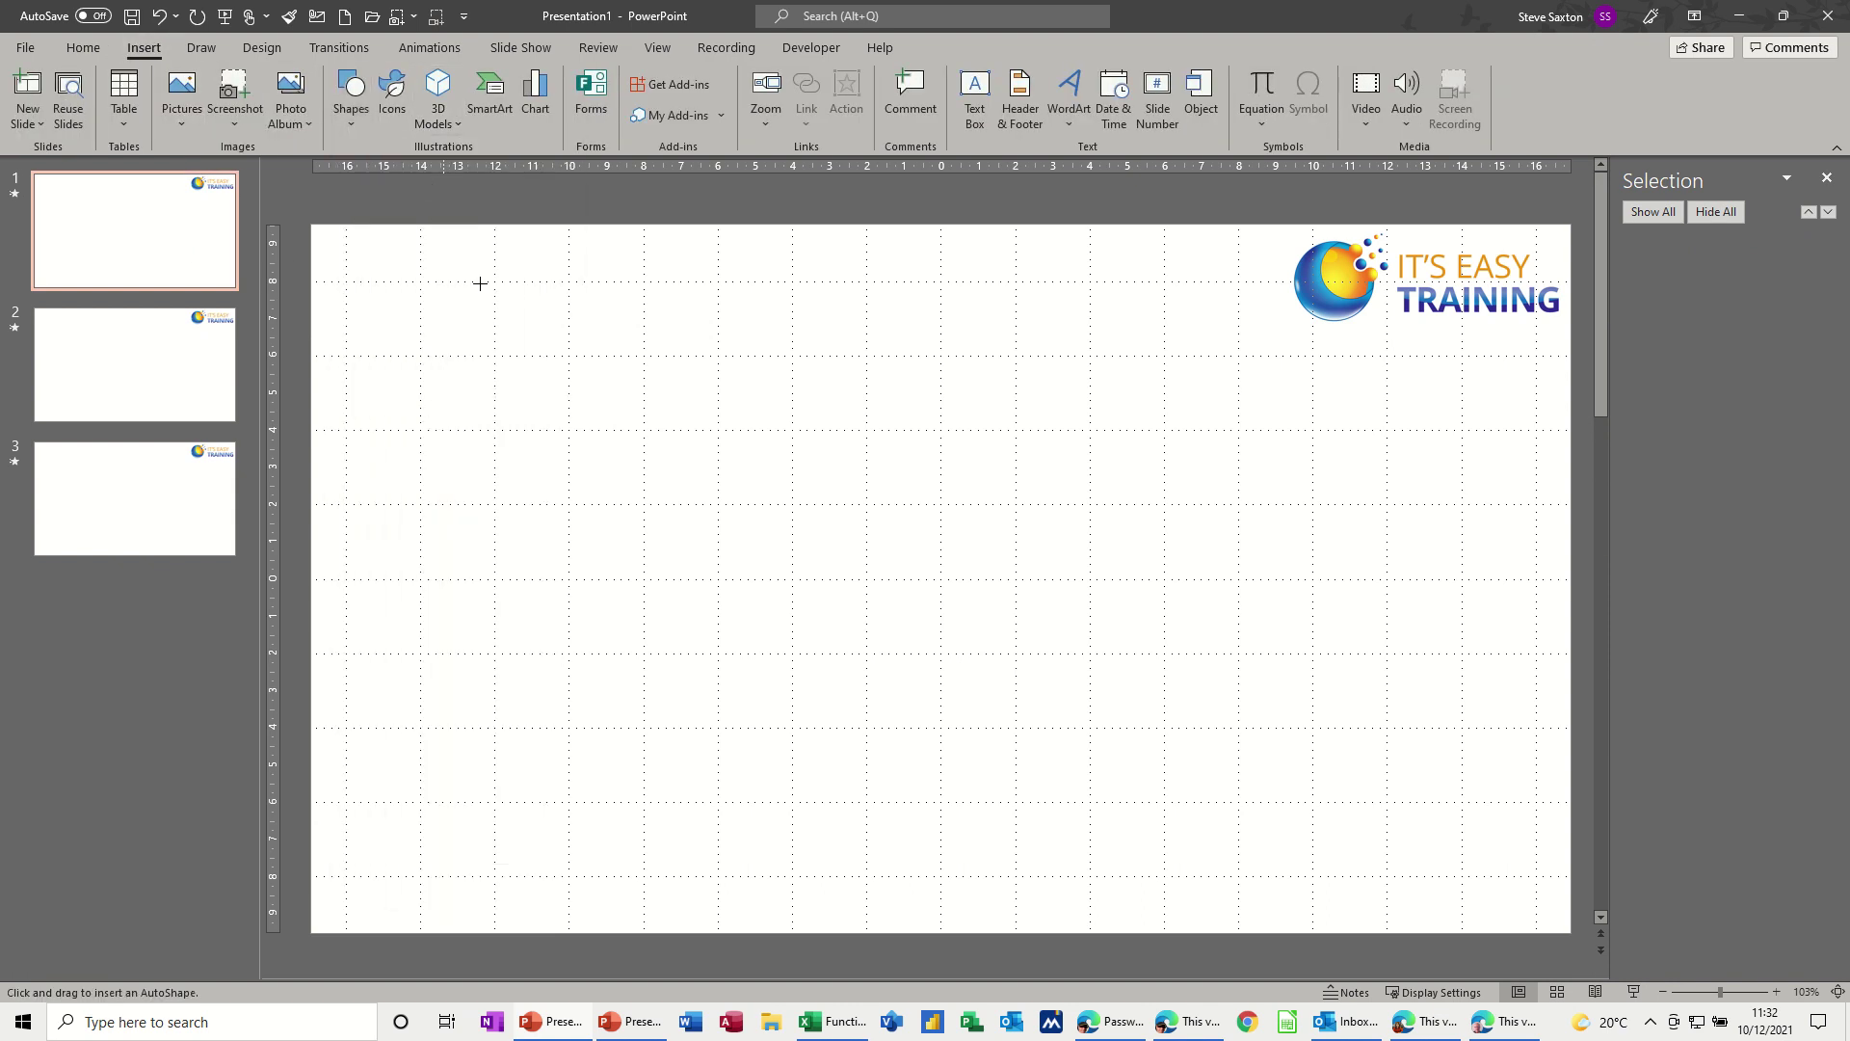
{"action": "left_click_drag", "start_coordinate": [691, 318], "coordinate": [915, 523]}
{"action": "key", "text": "shift"}
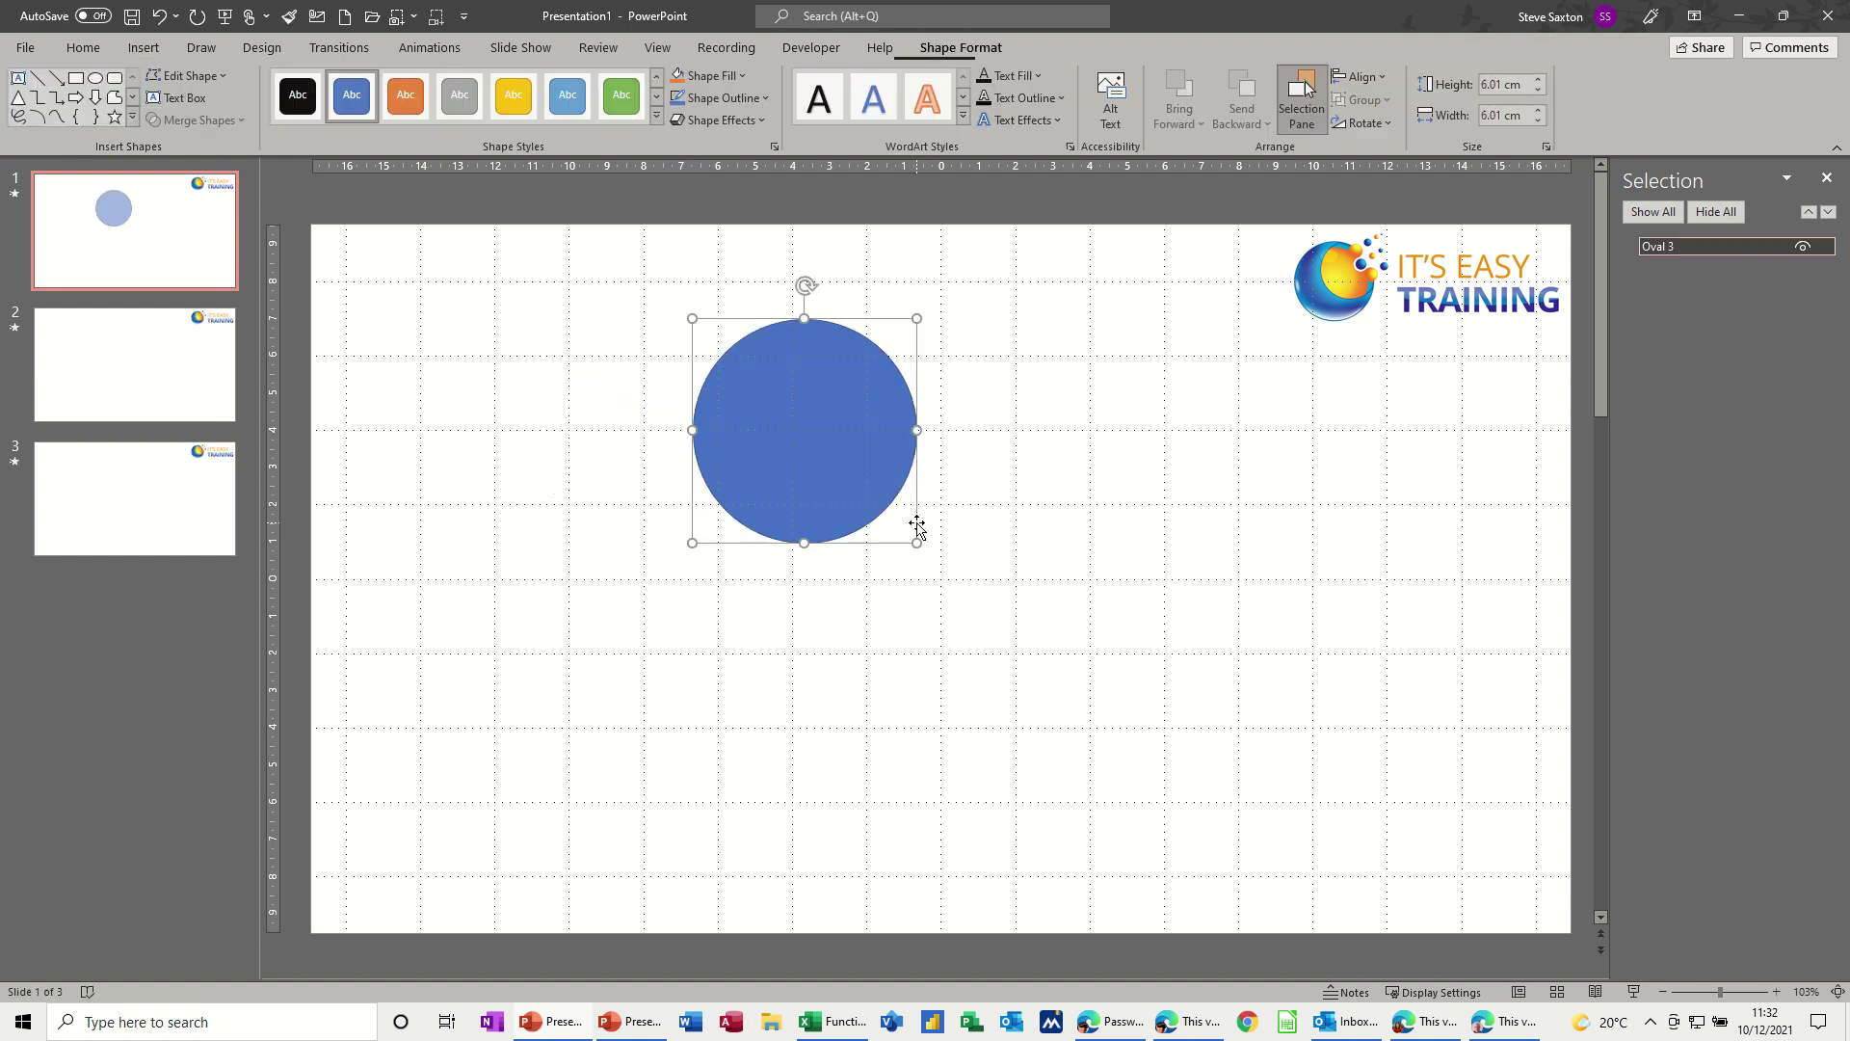
{"action": "left_click_drag", "start_coordinate": [845, 423], "coordinate": [794, 414]}
- Draw a rectangle on slide 2 and shift it right and down
{"action": "left_click", "coordinate": [124, 392]}
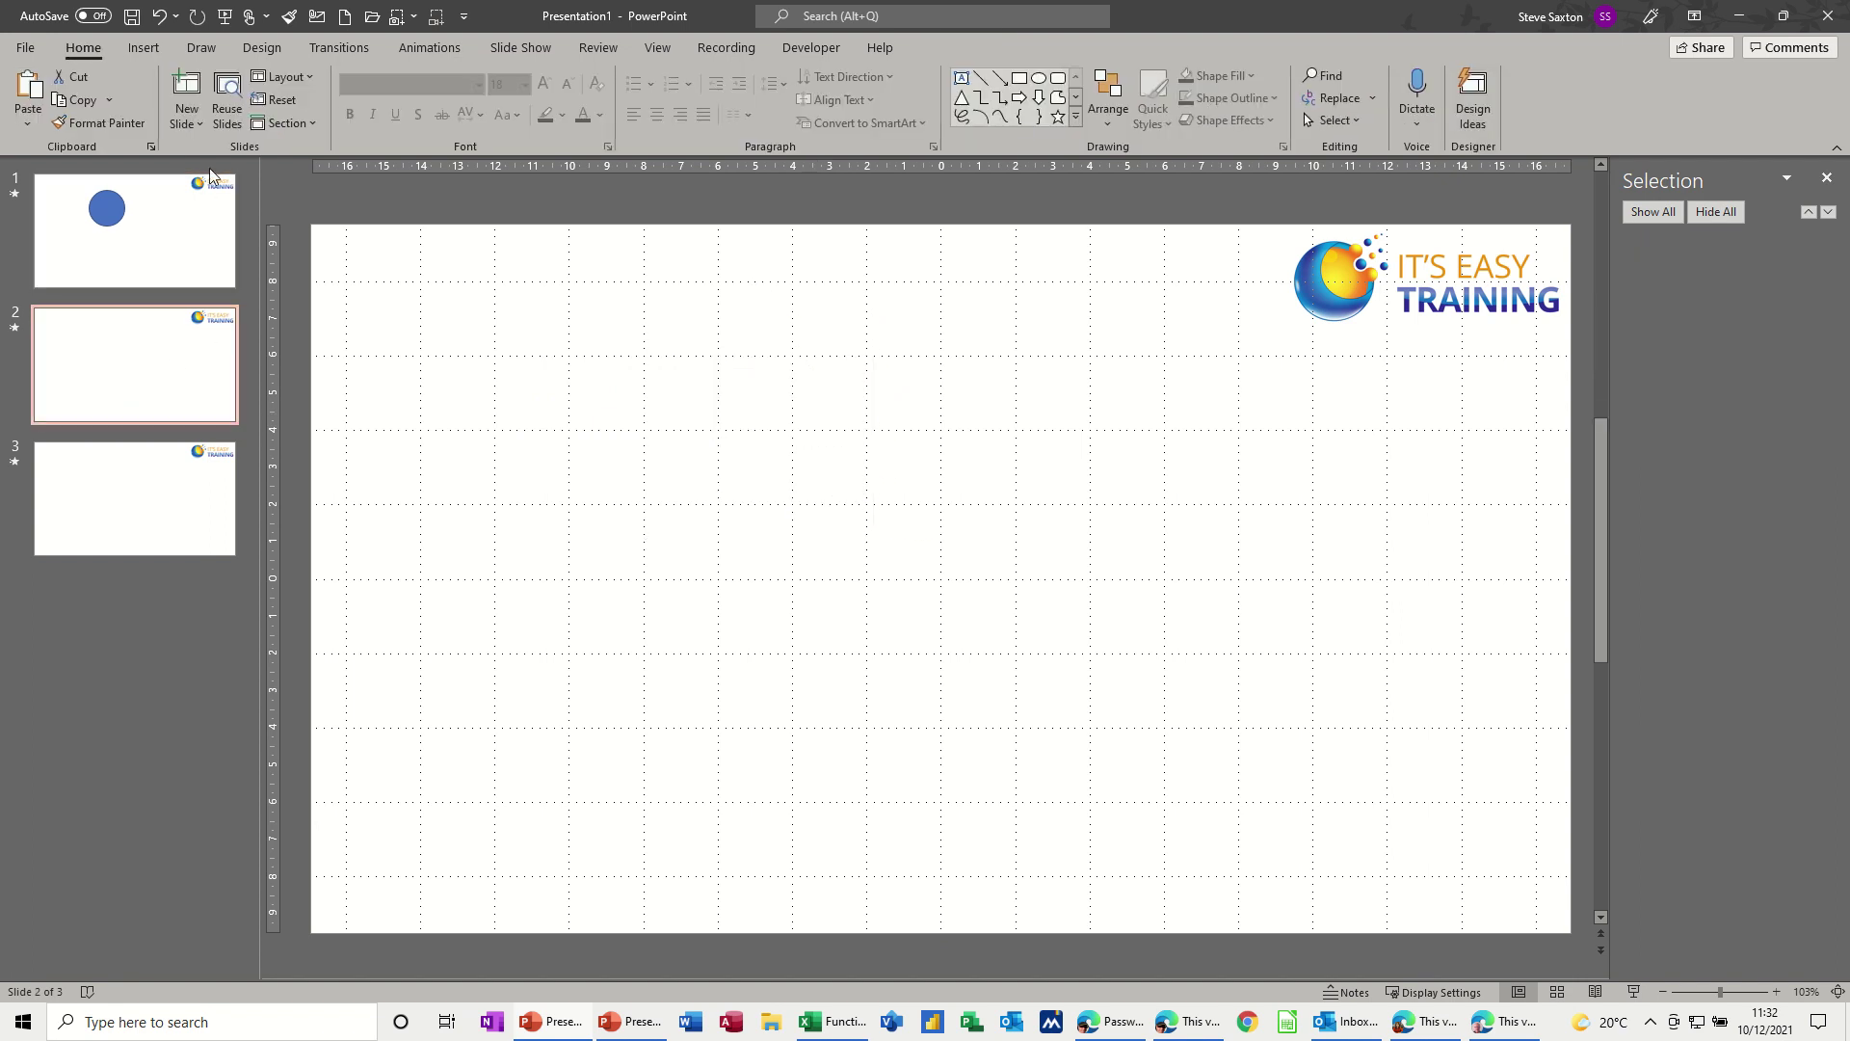
{"action": "left_click", "coordinate": [140, 48]}
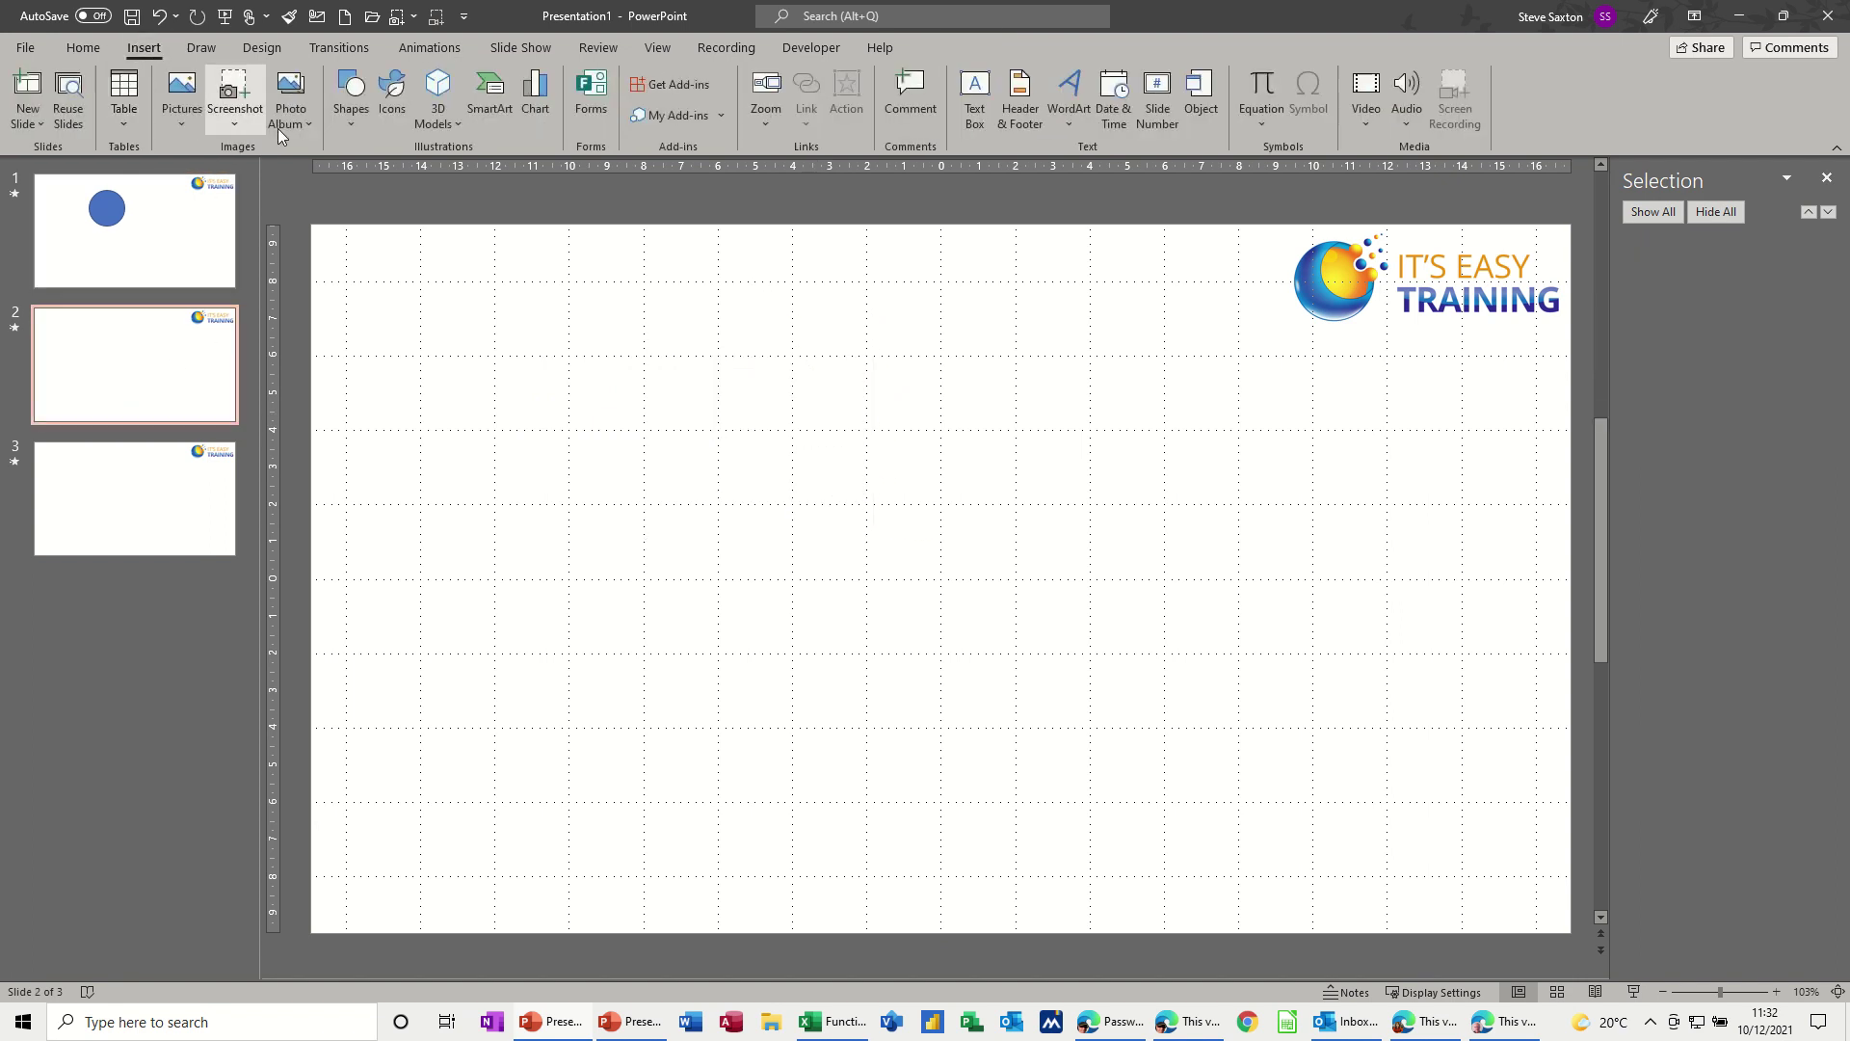
{"action": "left_click", "coordinate": [351, 96]}
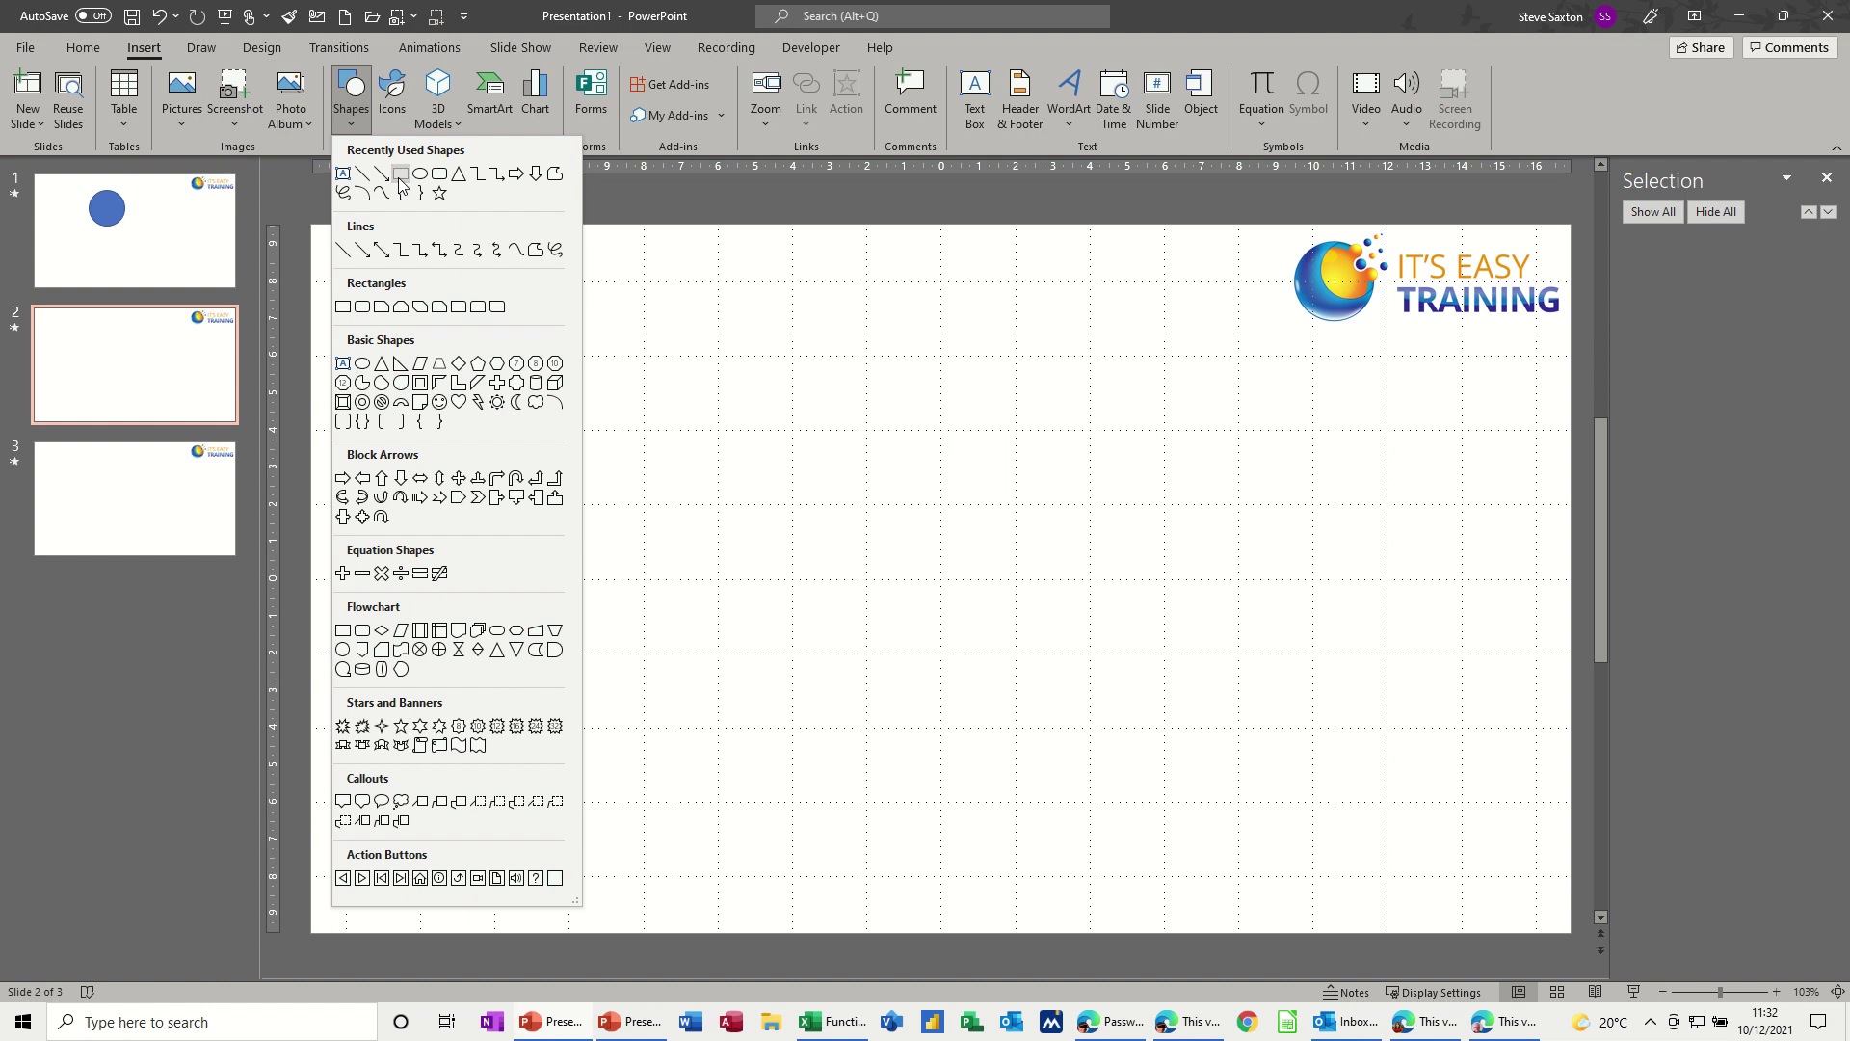
{"action": "left_click", "coordinate": [400, 173]}
{"action": "left_click_drag", "start_coordinate": [487, 376], "coordinate": [753, 544]}
{"action": "left_click_drag", "start_coordinate": [639, 479], "coordinate": [761, 516]}
{"action": "left_click", "coordinate": [140, 264]}
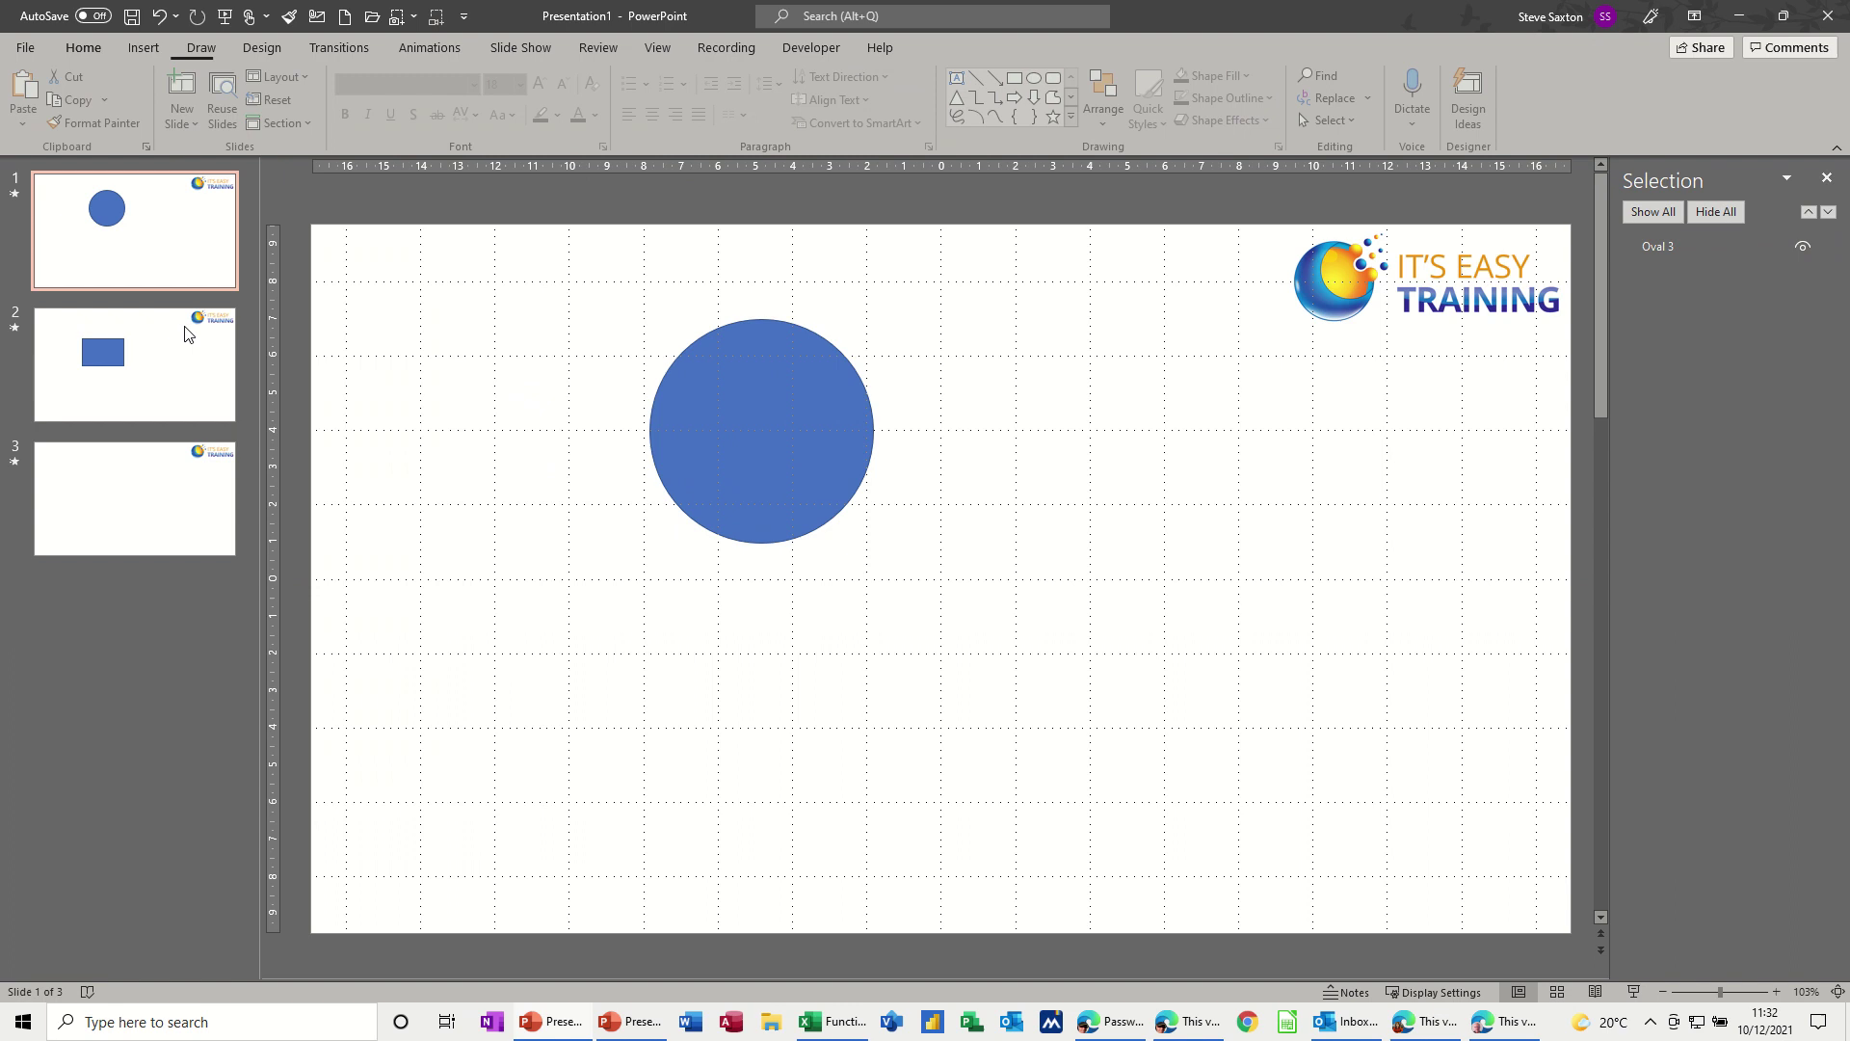
{"action": "left_click", "coordinate": [182, 368]}
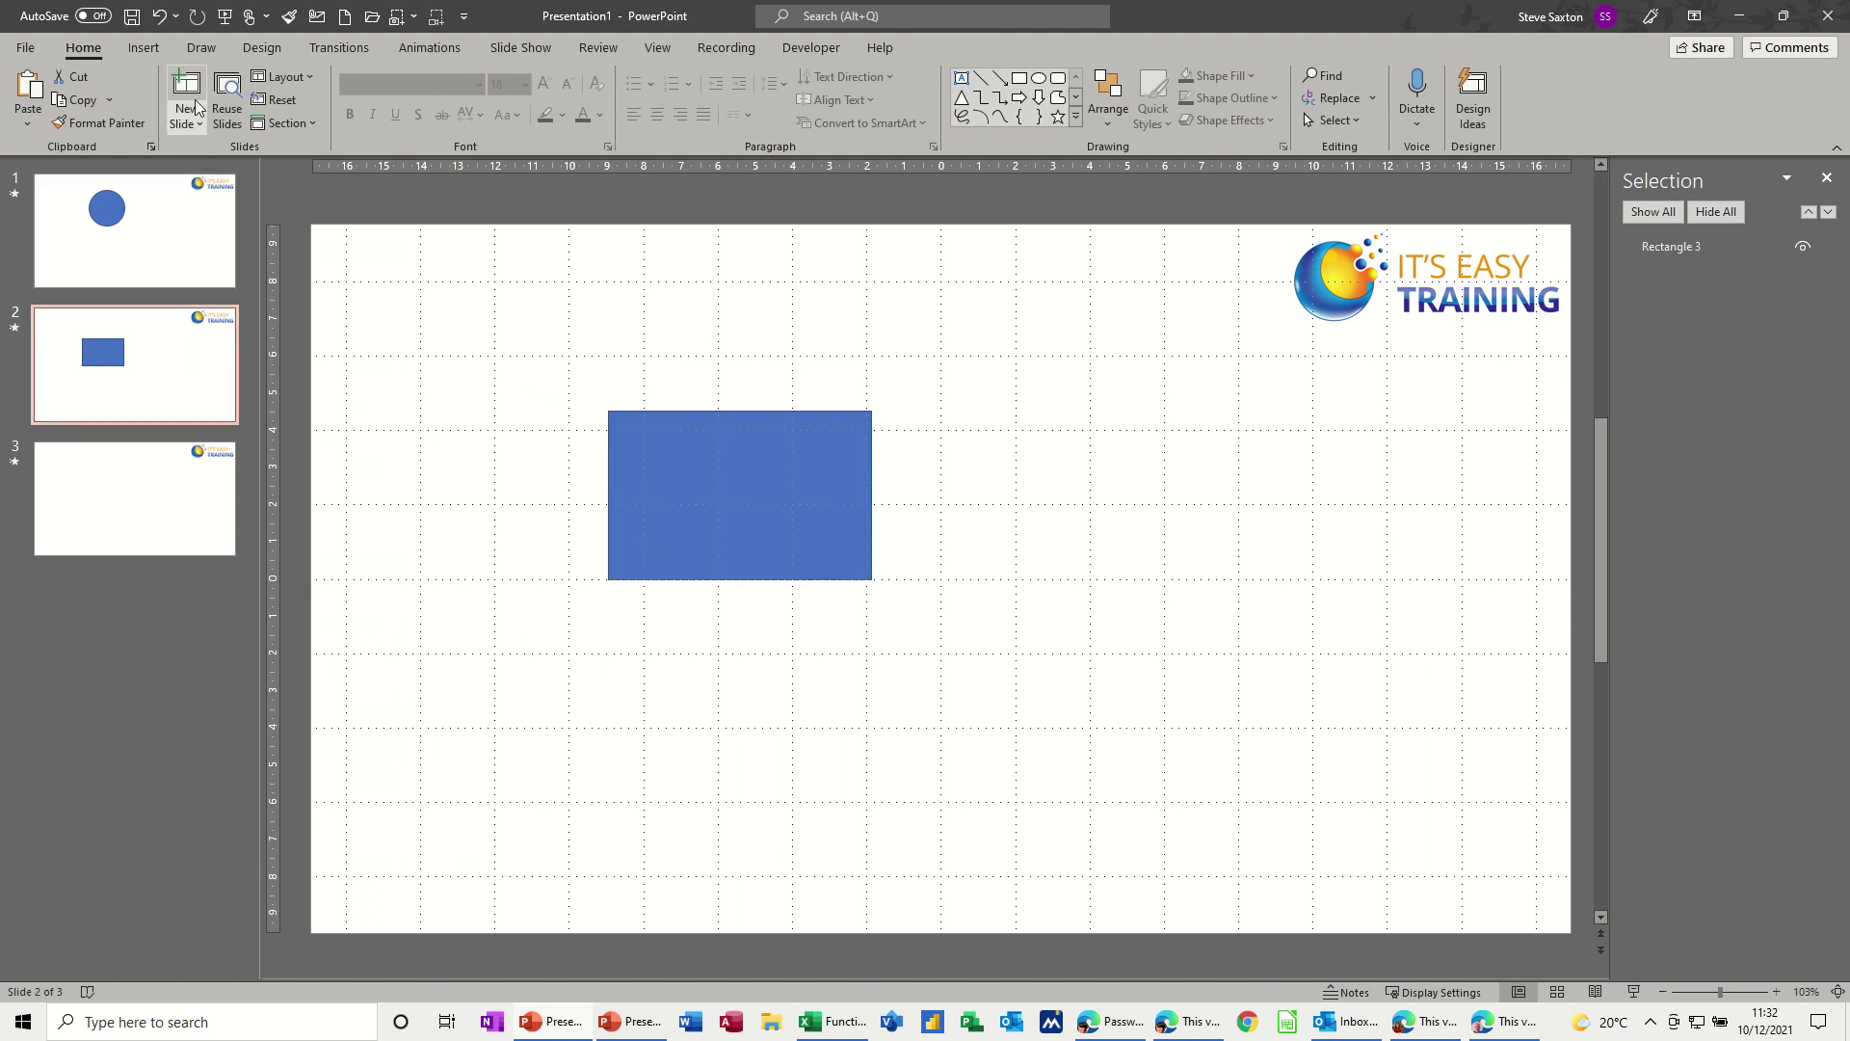
- Apply the Morph transition to slide 2 and return to slide 1
{"action": "left_click", "coordinate": [327, 48]}
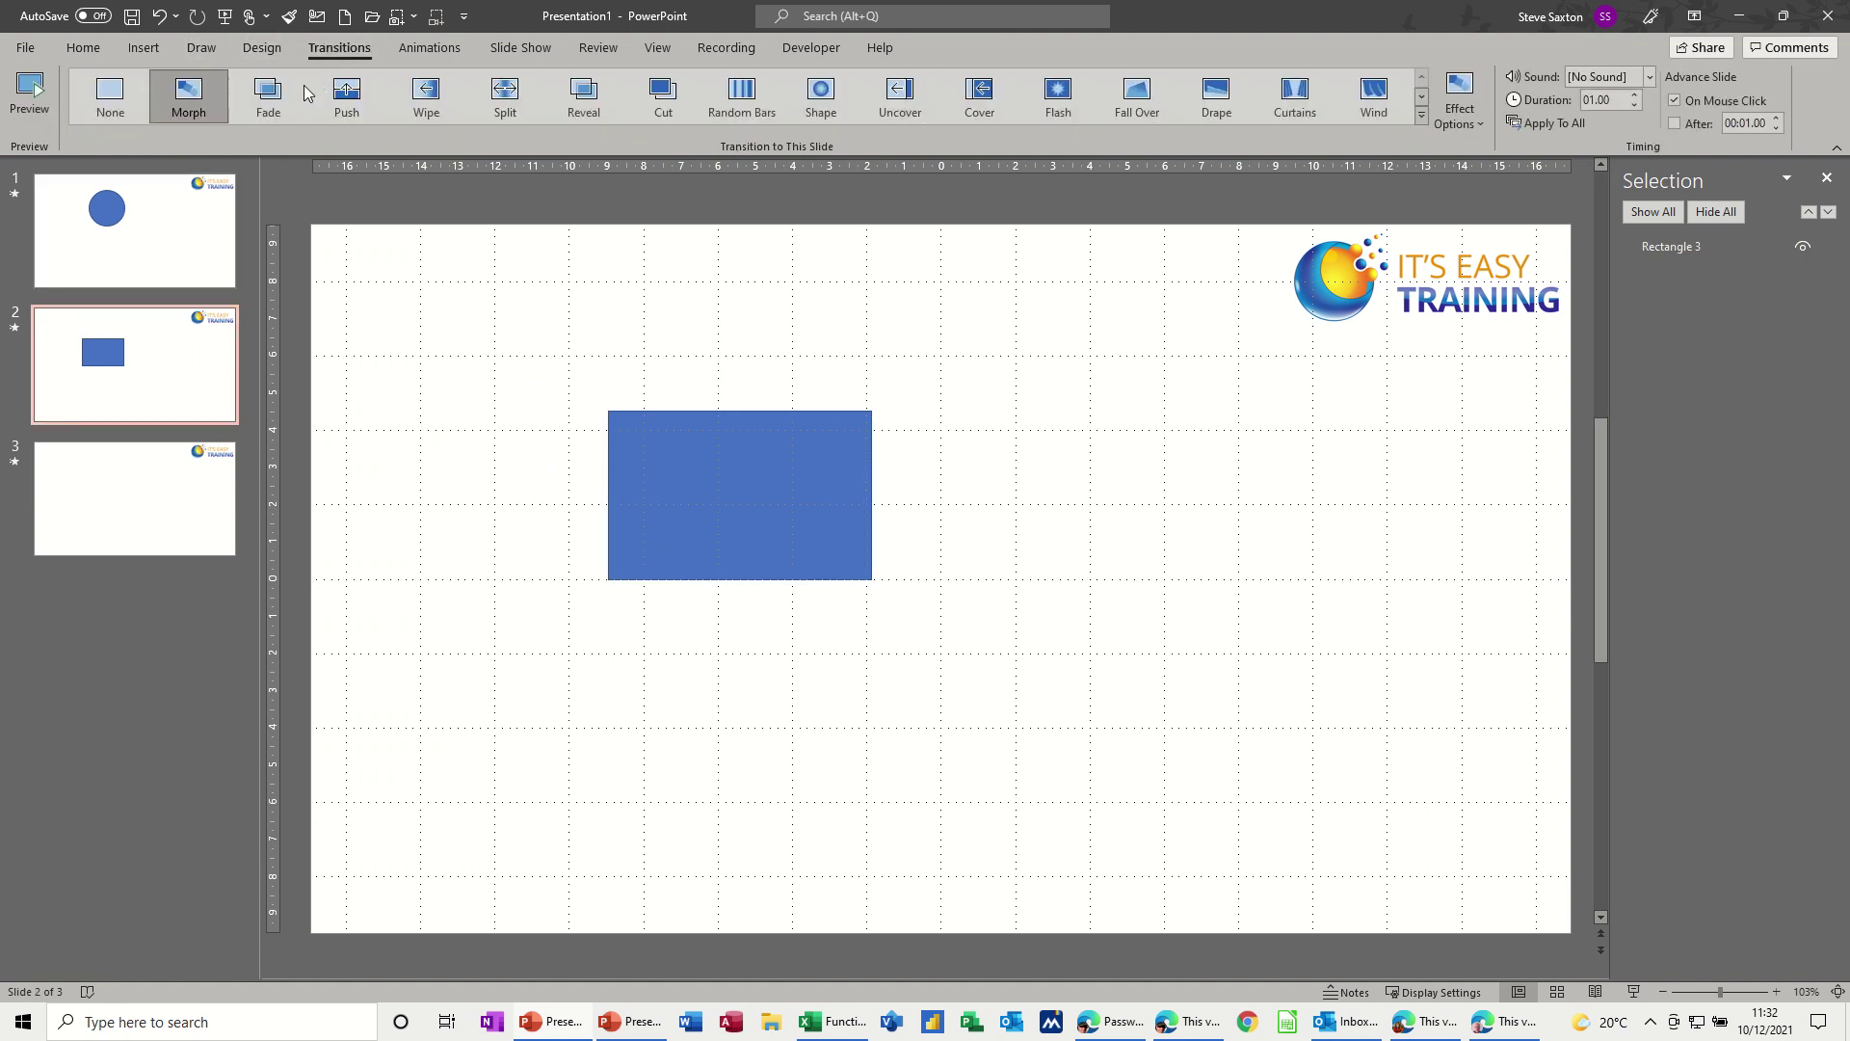
{"action": "left_click", "coordinate": [194, 102]}
{"action": "left_click", "coordinate": [204, 271]}
{"action": "left_click", "coordinate": [108, 222]}
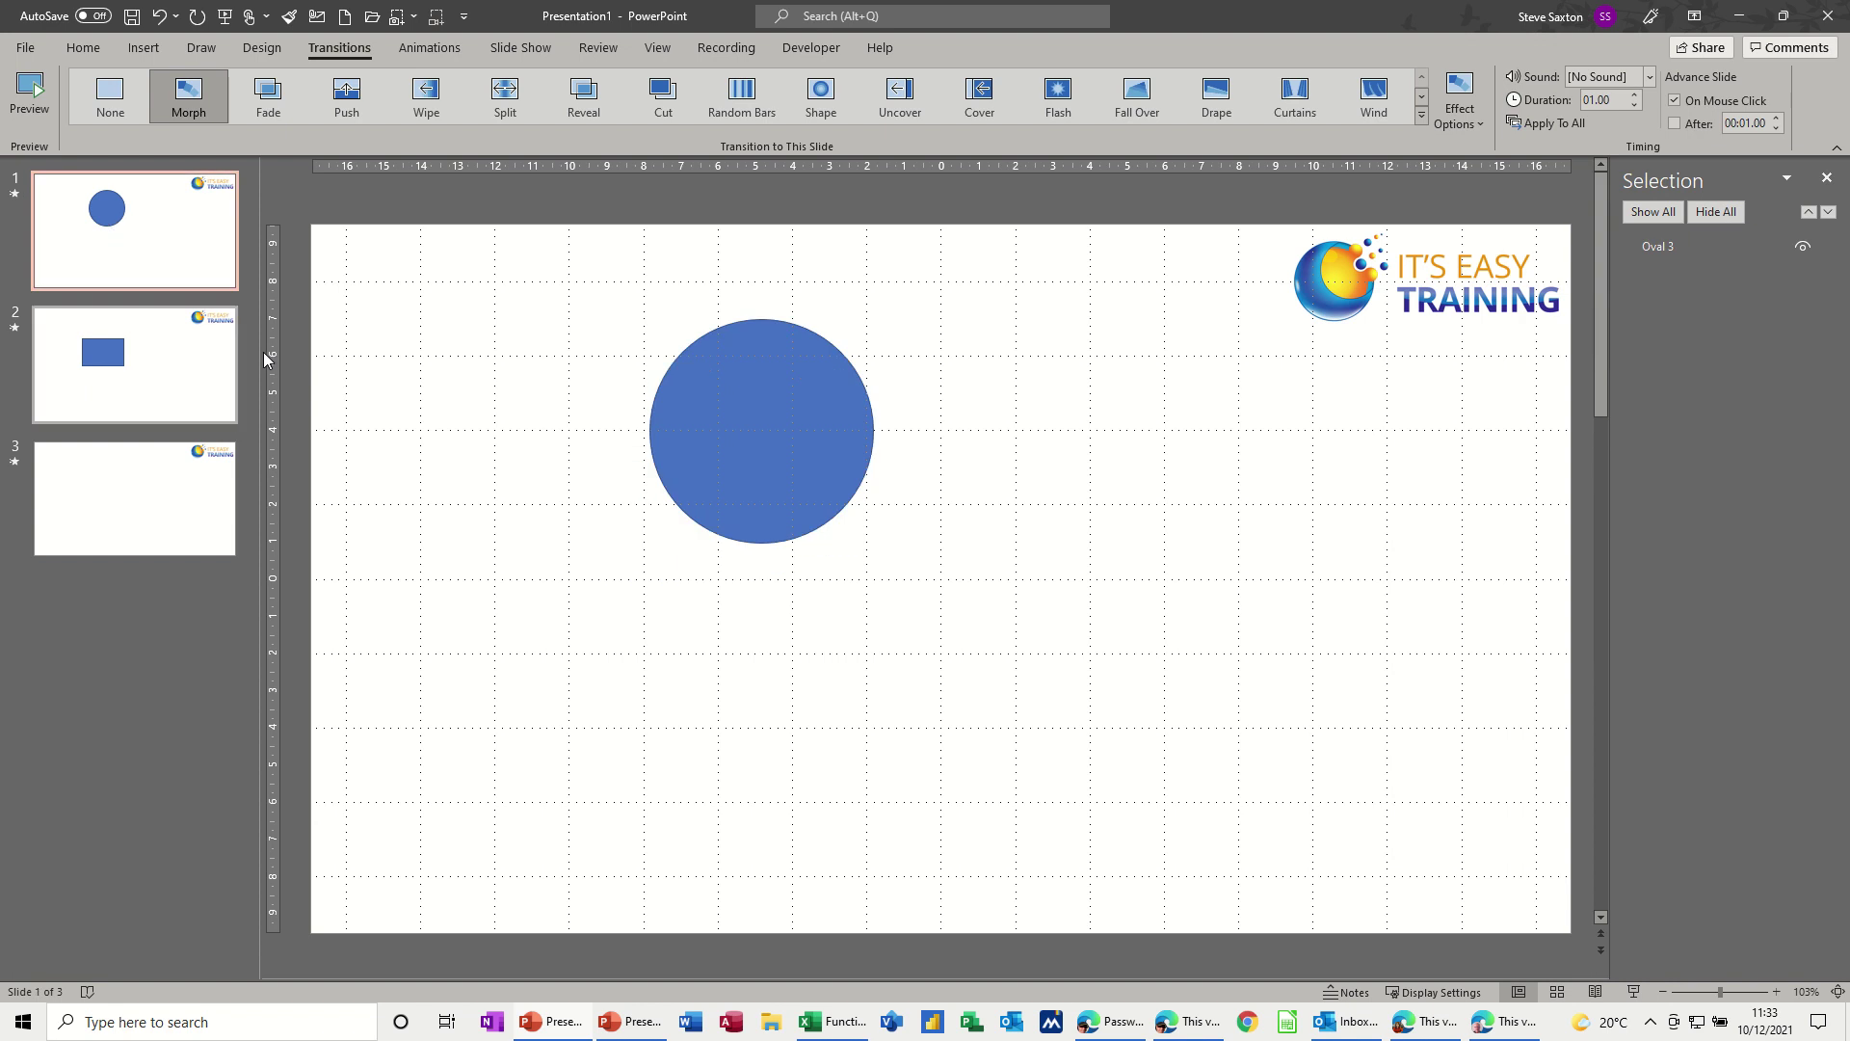
- Rename the circle Oval 3 on slide 1 to !!steve in the Selection Pane
{"action": "left_click", "coordinate": [667, 466]}
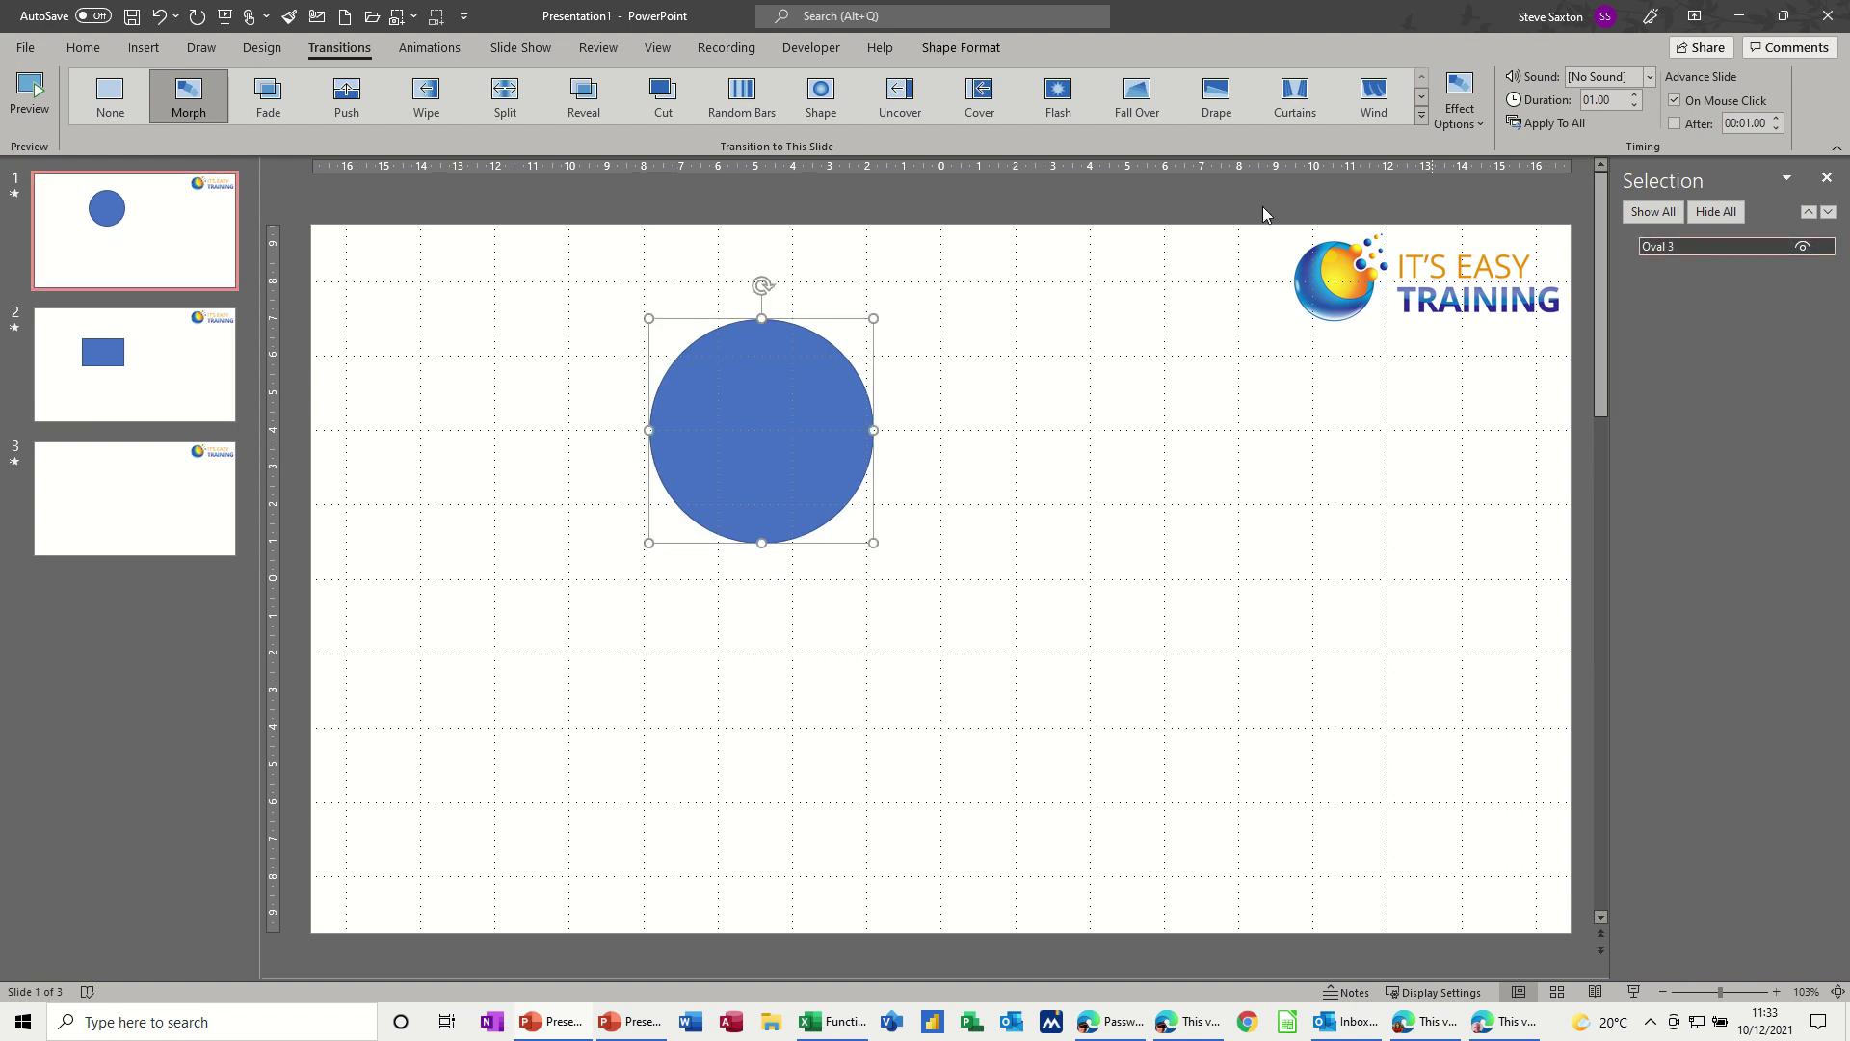
{"action": "left_click", "coordinate": [83, 47]}
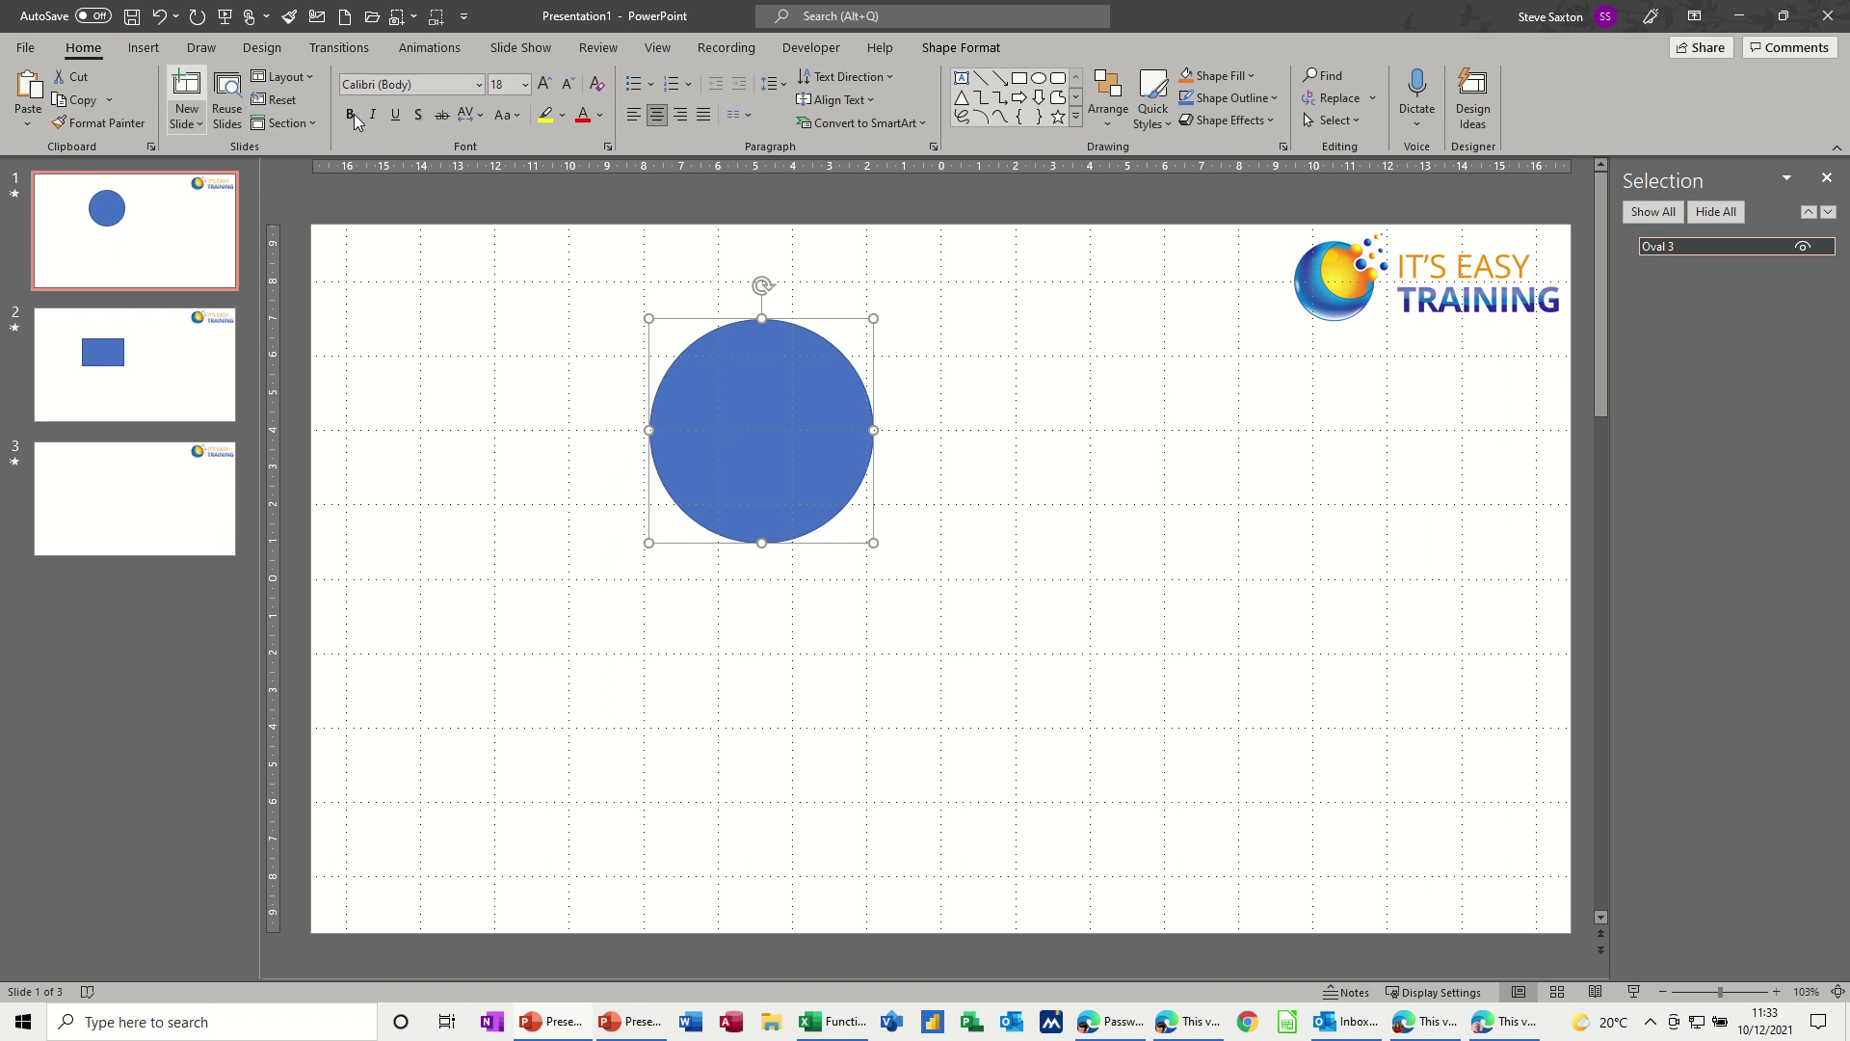
{"action": "left_click", "coordinate": [1345, 125]}
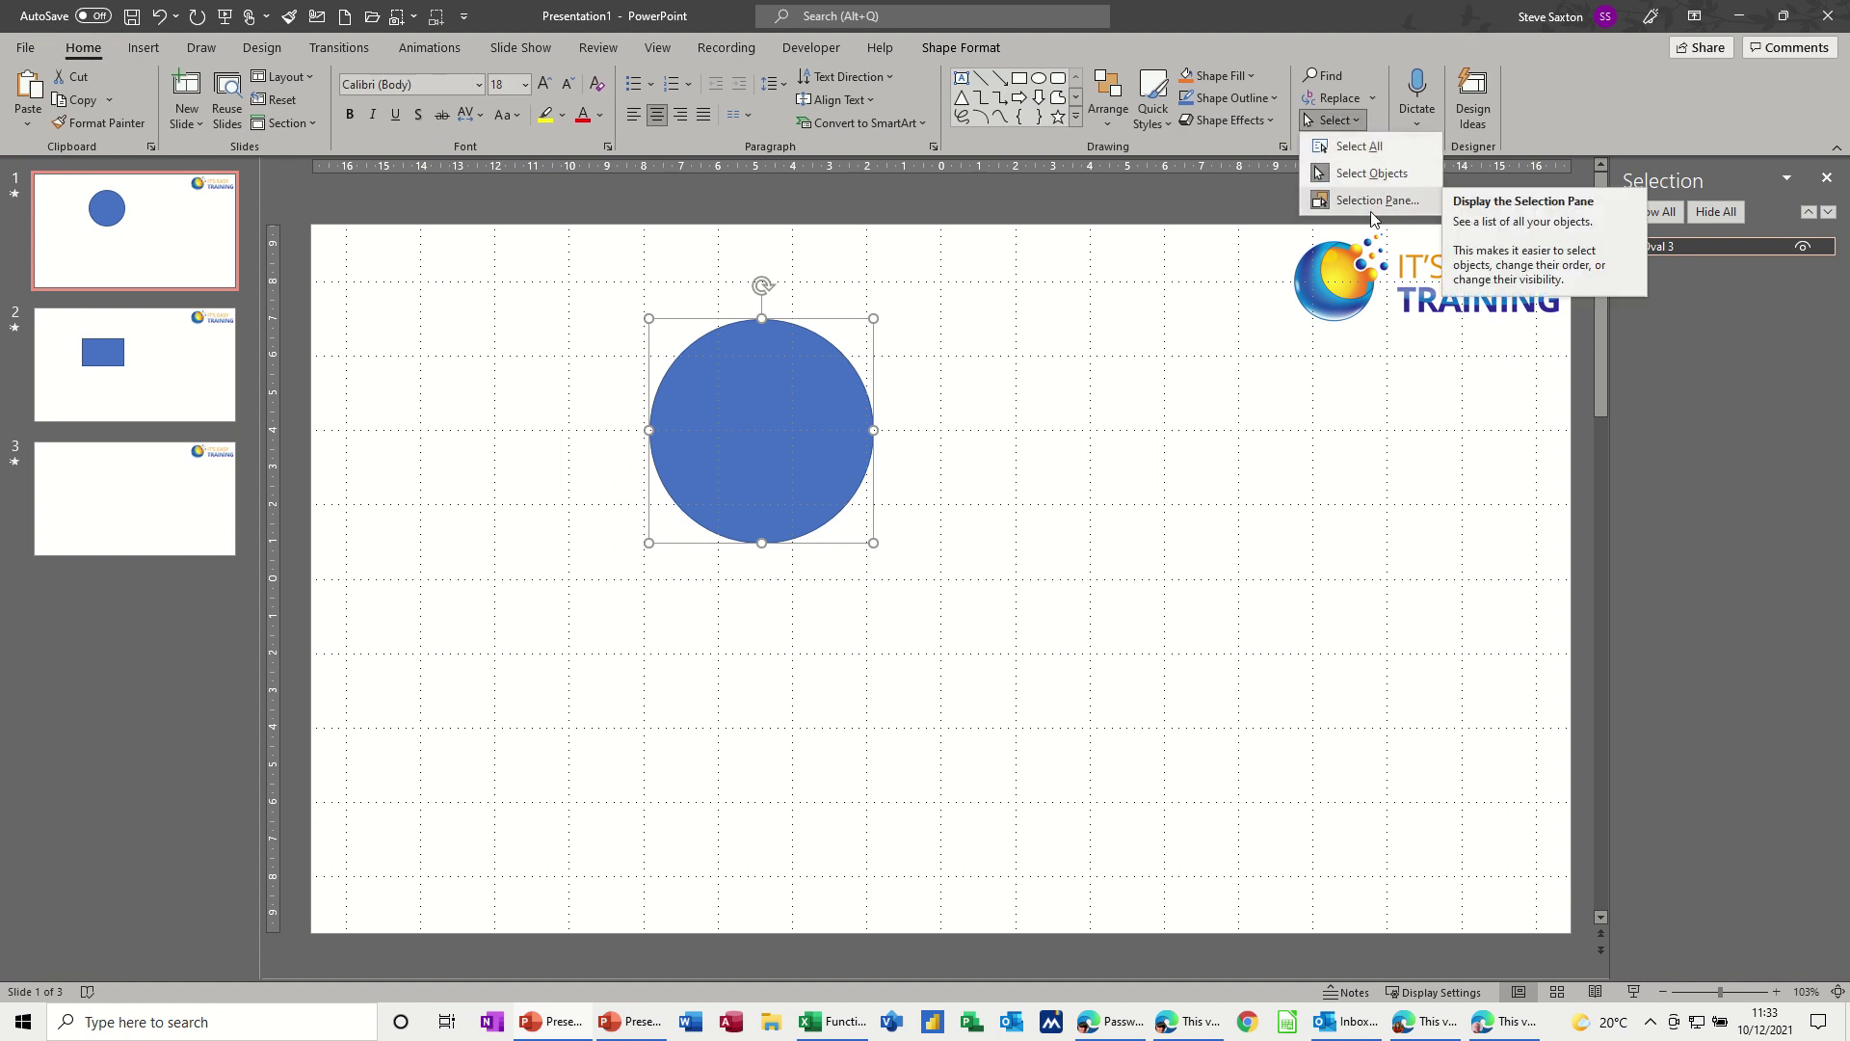
{"action": "left_click", "coordinate": [1685, 250]}
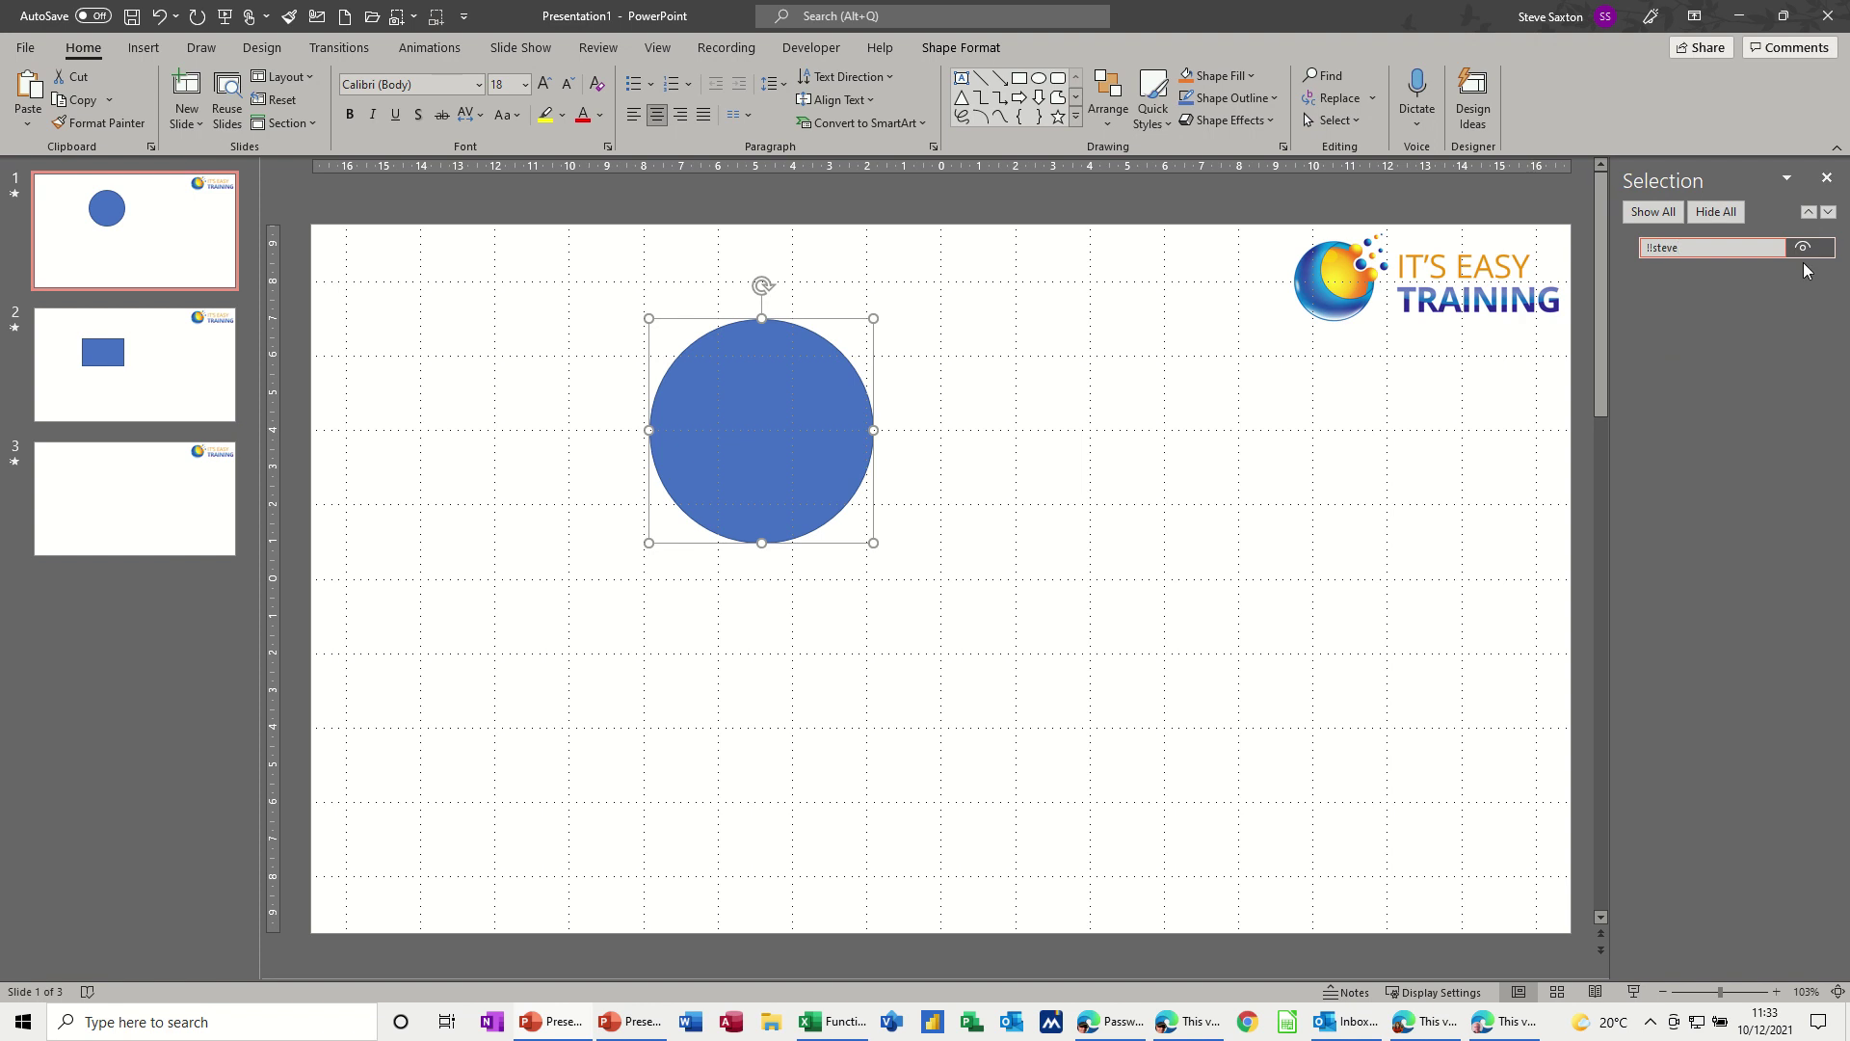
- Rename Rectangle 3 on slide 2 to !!steve
{"action": "left_click", "coordinate": [137, 367]}
{"action": "left_click", "coordinate": [746, 442]}
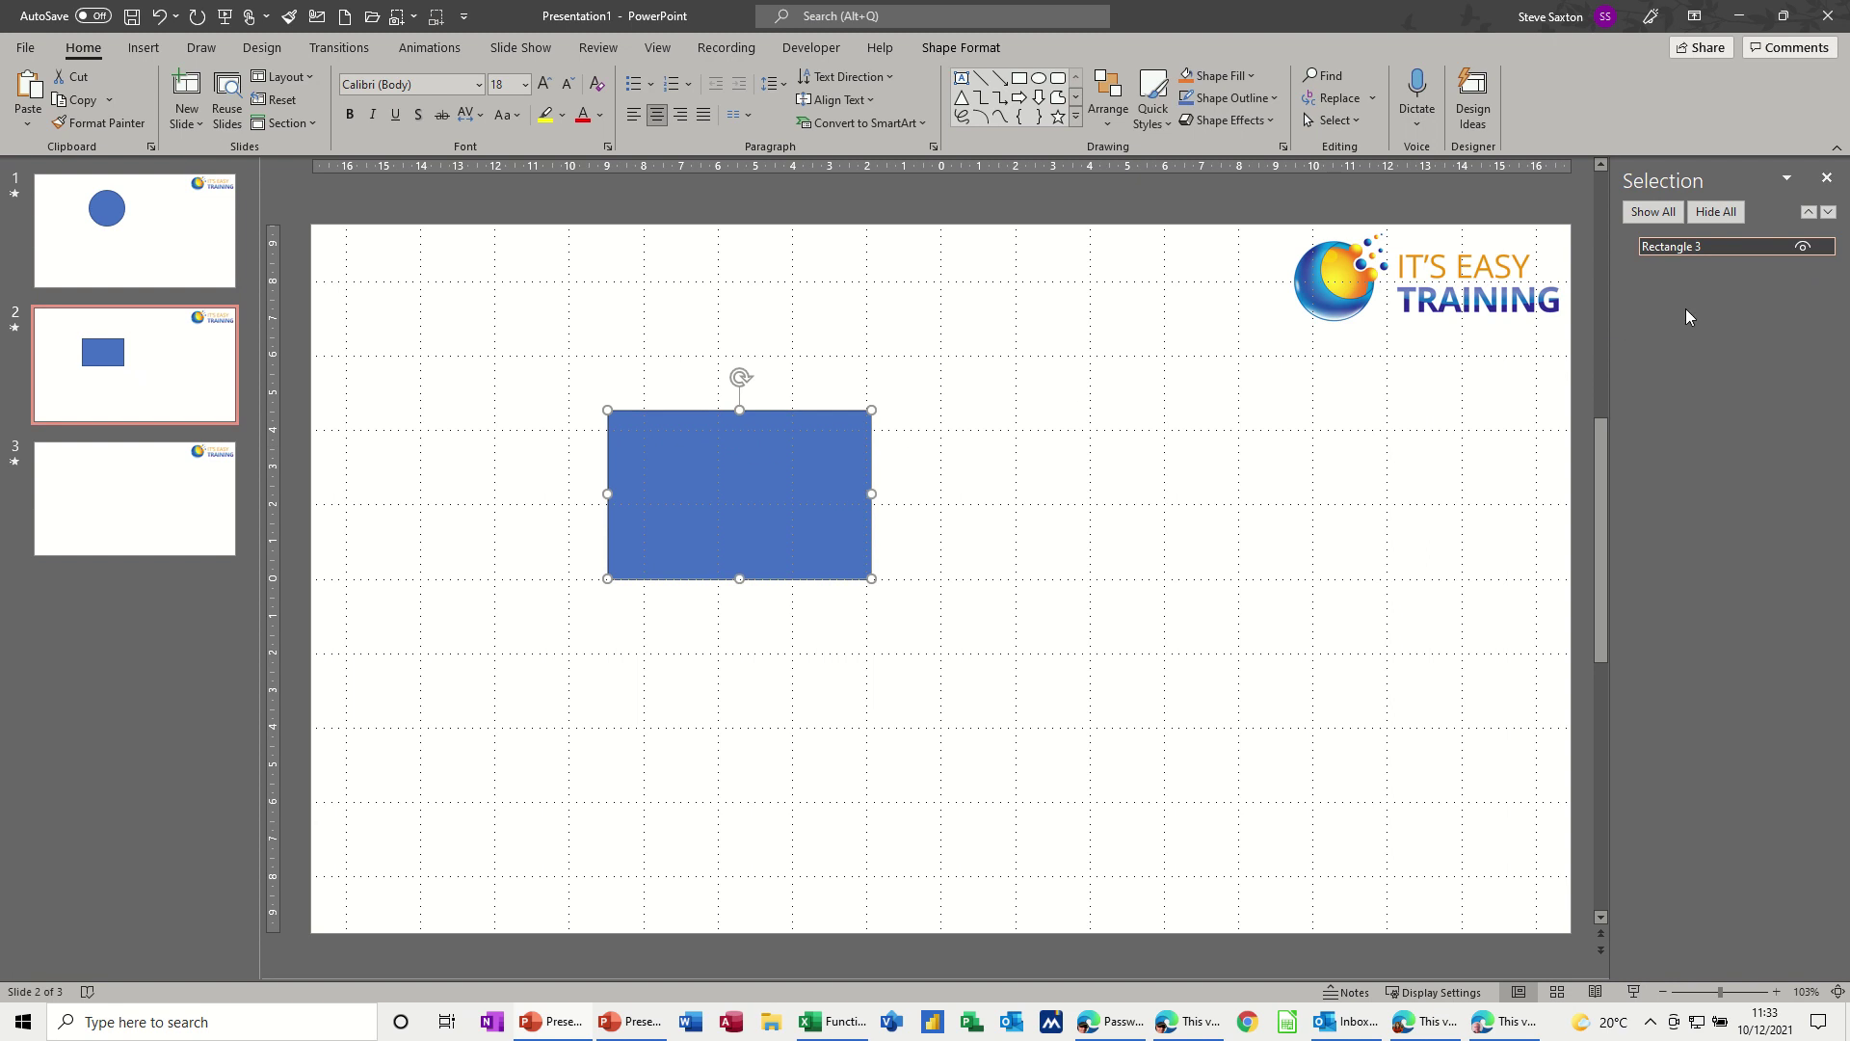
{"action": "left_click", "coordinate": [1711, 250]}
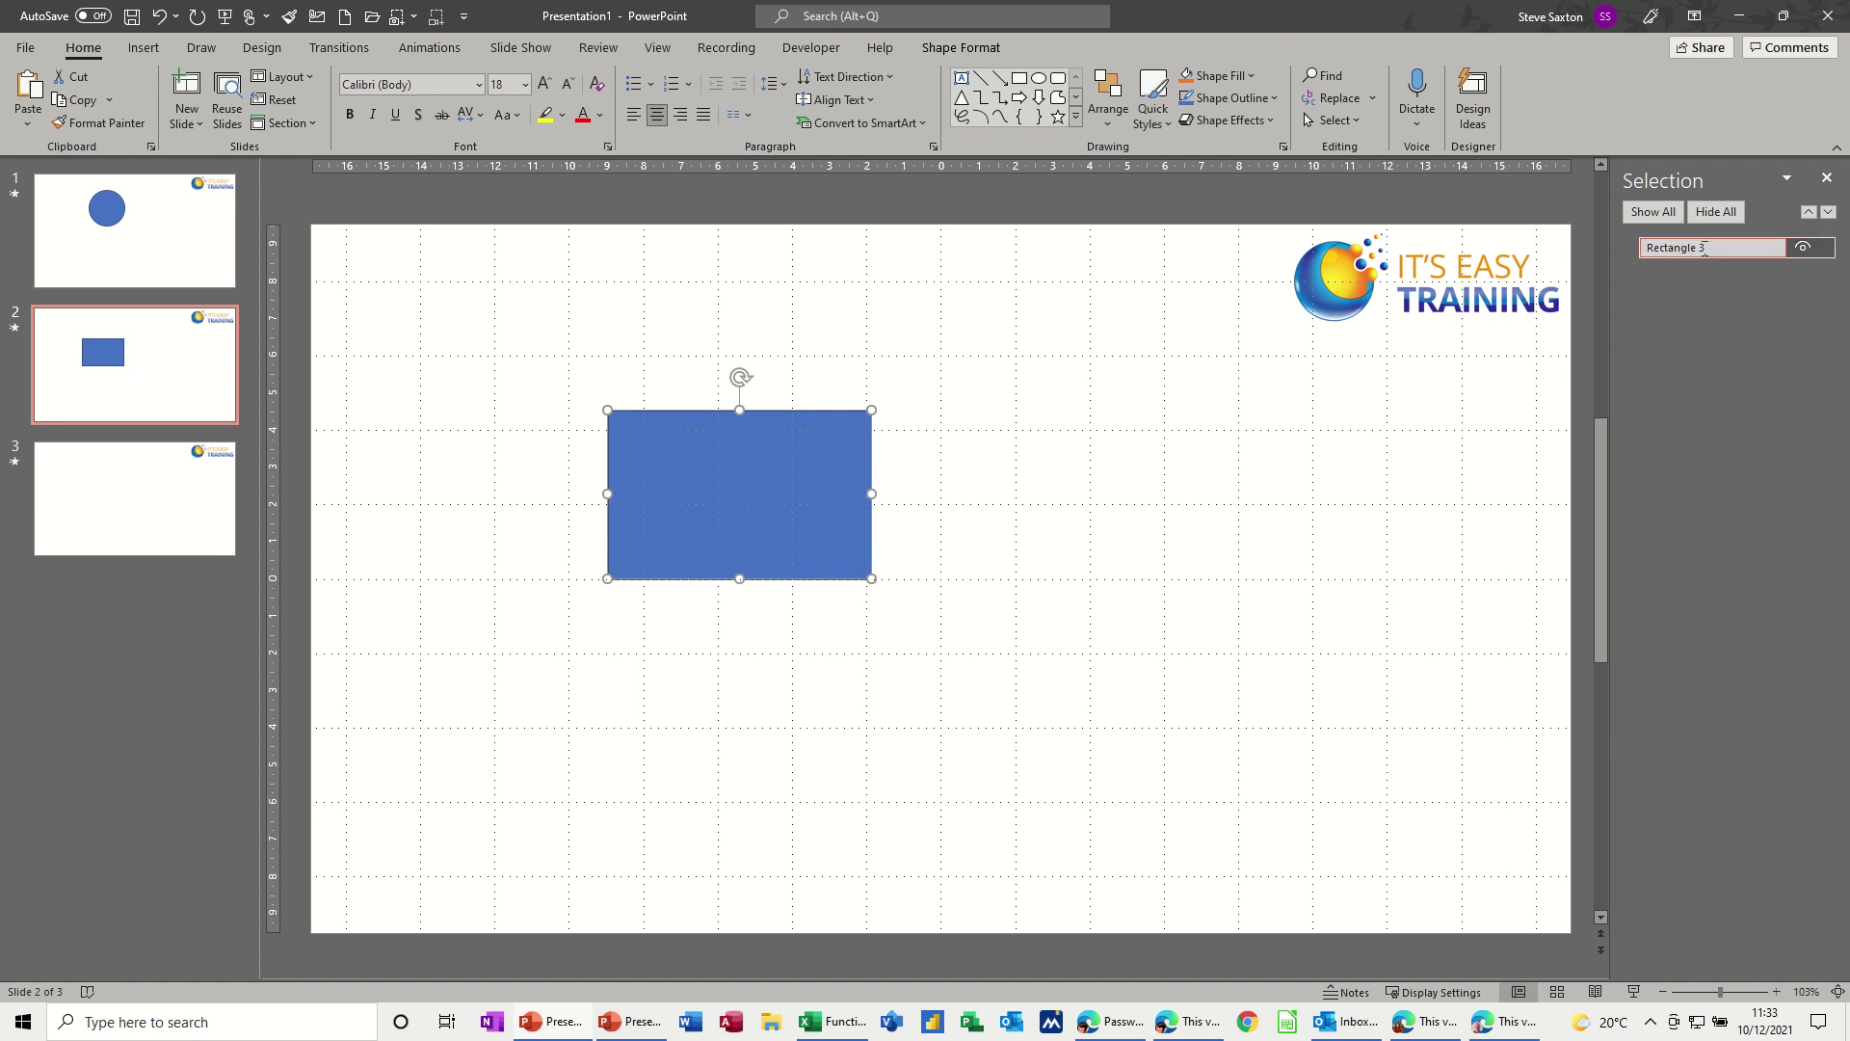
{"action": "left_click_drag", "start_coordinate": [1705, 249], "coordinate": [1645, 248]}
{"action": "type", "text": "I"}
{"action": "left_click", "coordinate": [119, 217]}
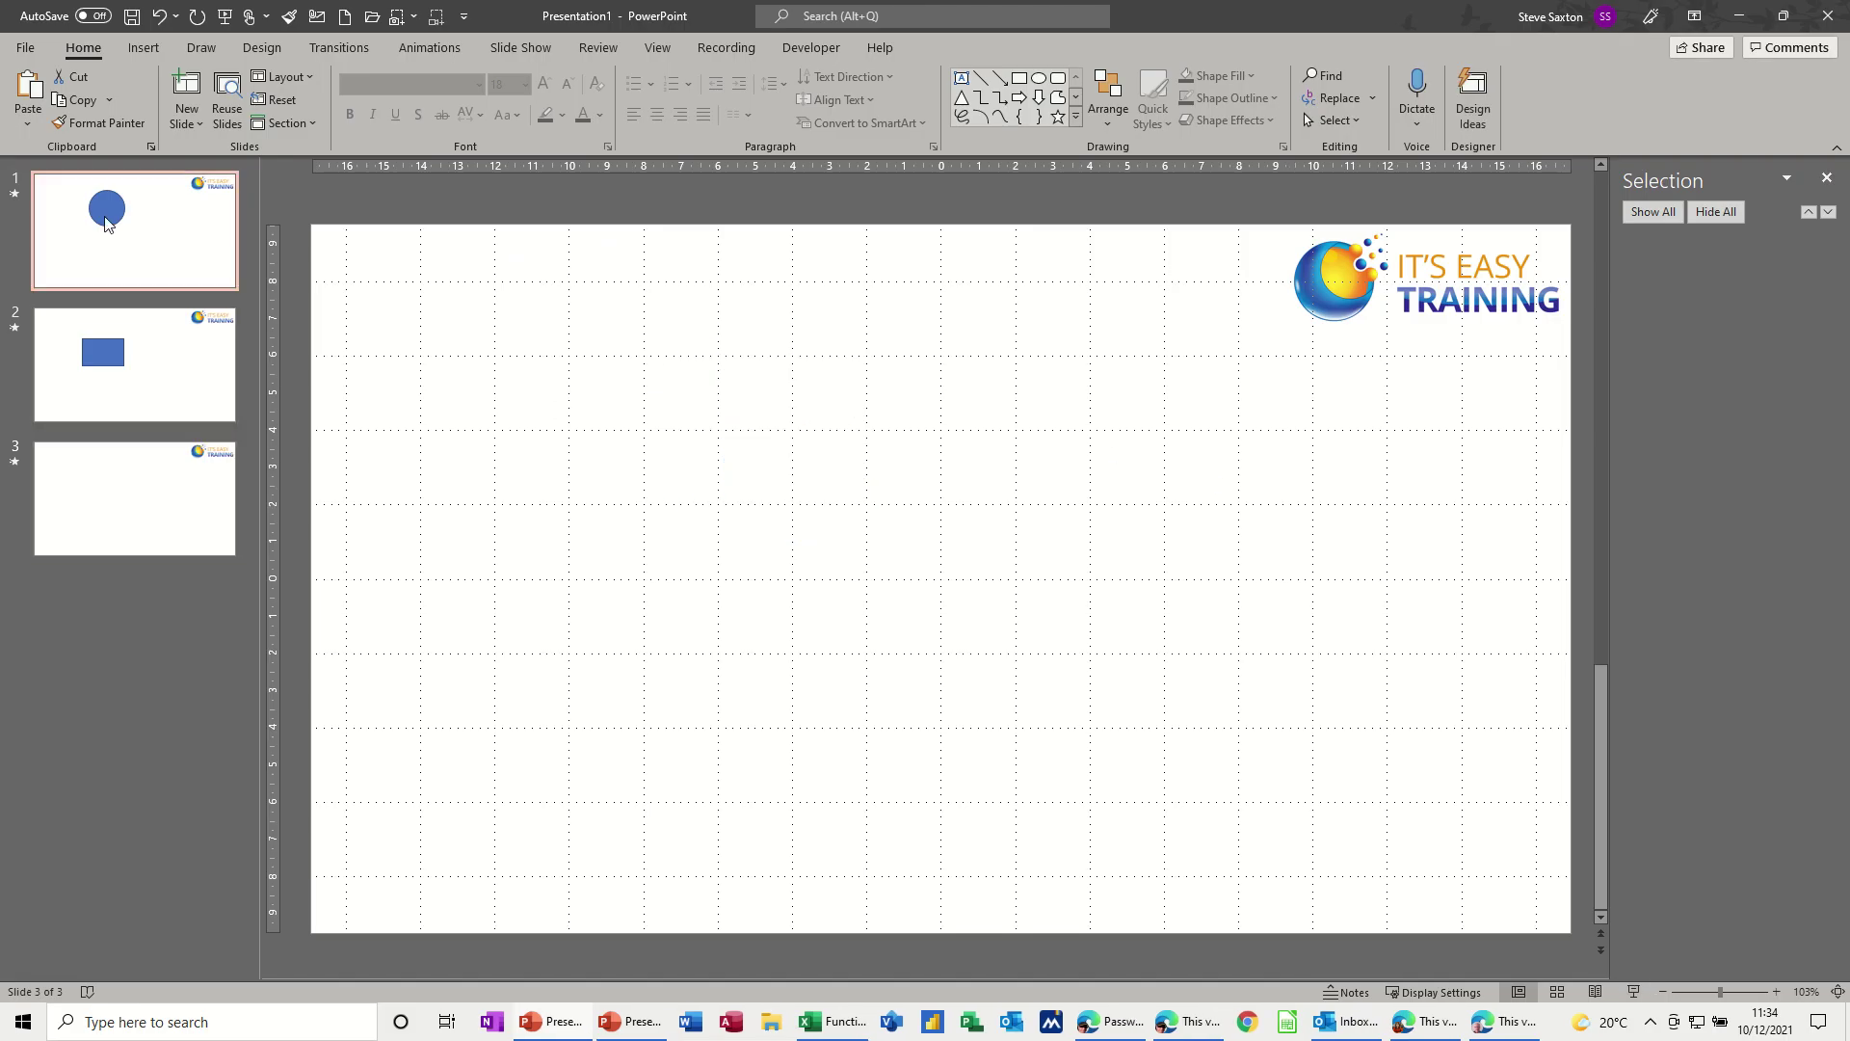
- Select the slide 1 circle and slide 2 rectangle to confirm both are named !!steve
{"action": "left_click", "coordinate": [106, 224]}
{"action": "left_click", "coordinate": [686, 412]}
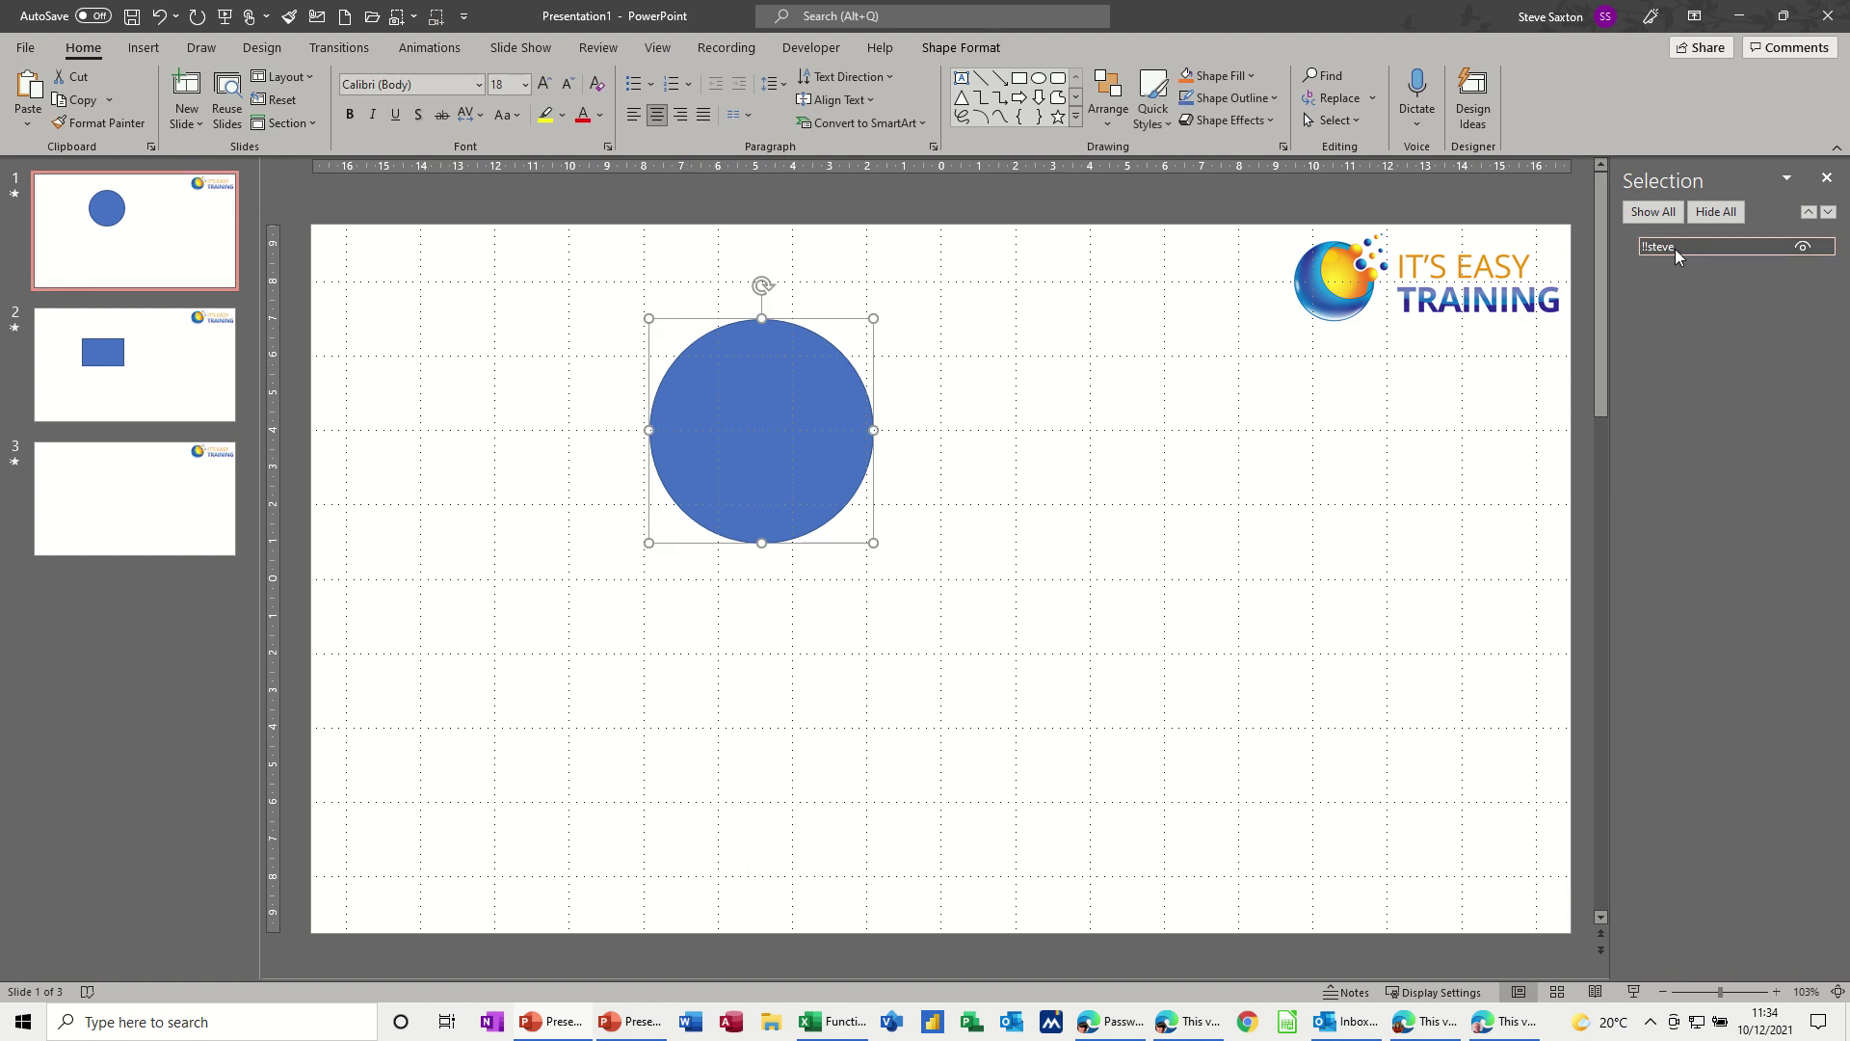
{"action": "left_click", "coordinate": [183, 372]}
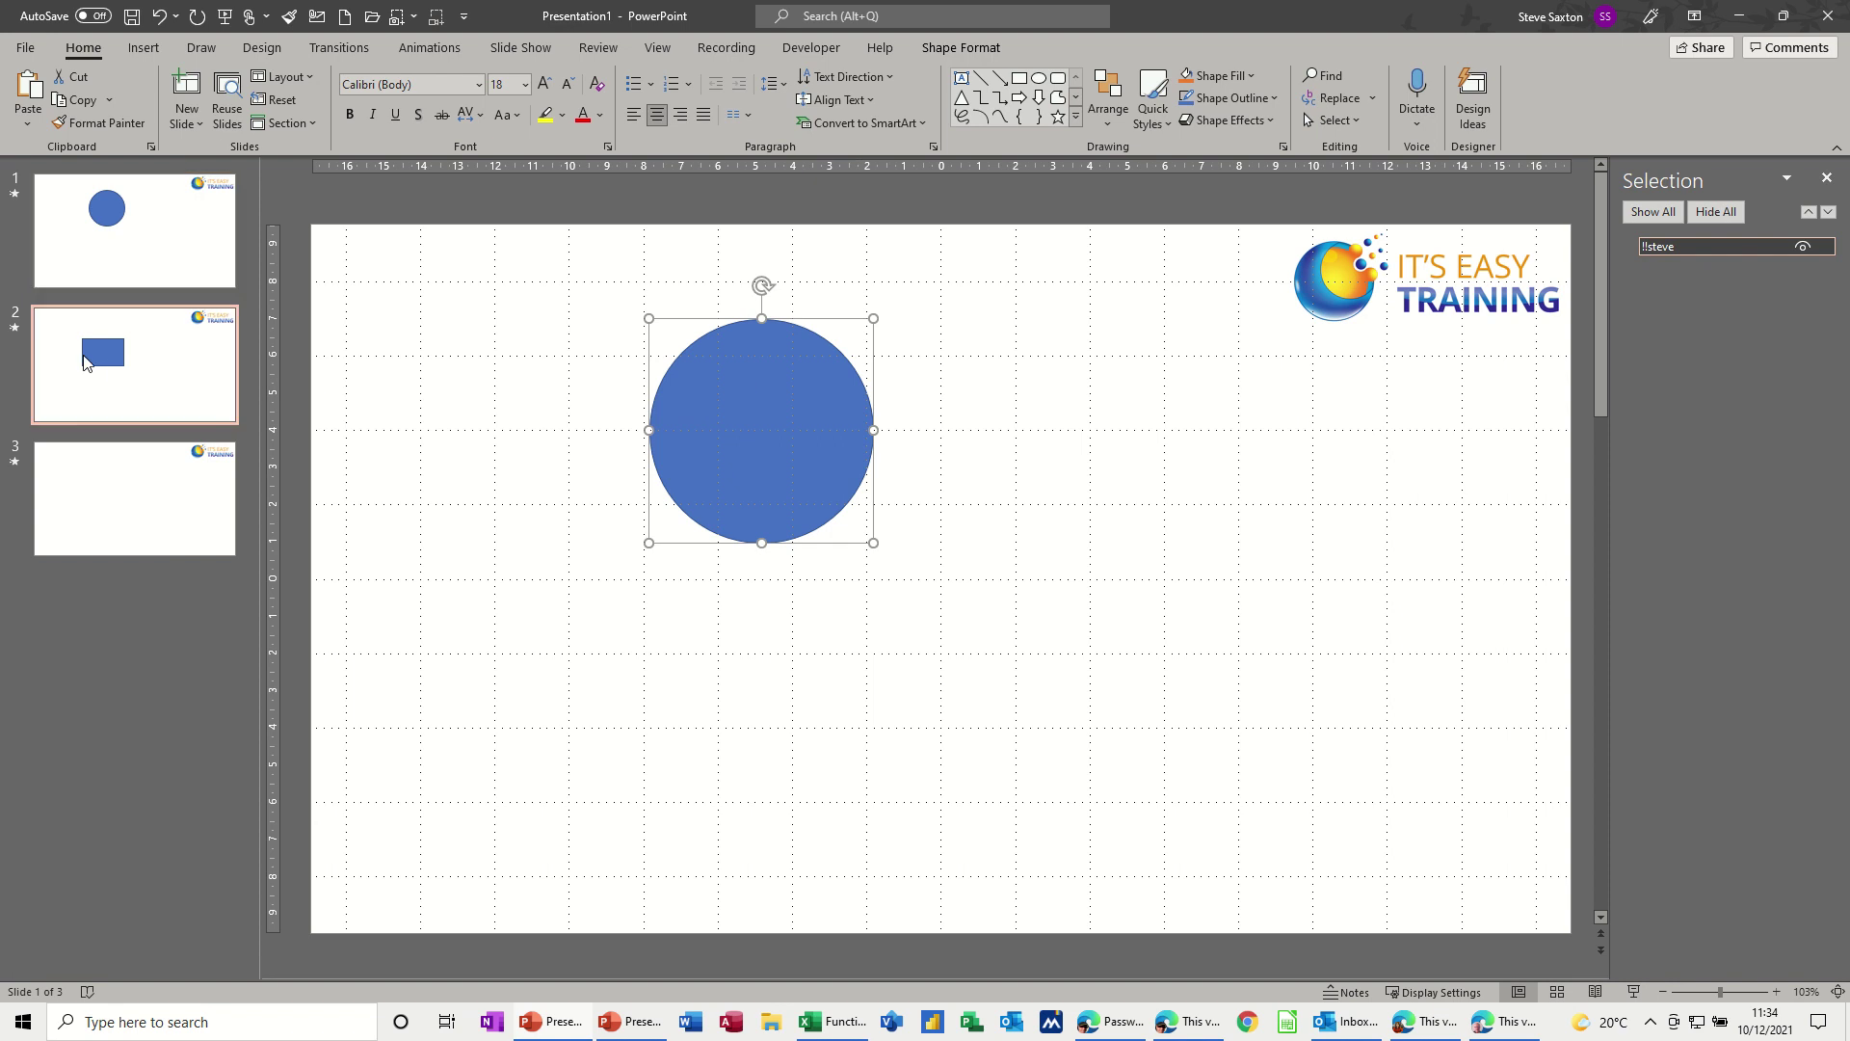
{"action": "left_click", "coordinate": [754, 455]}
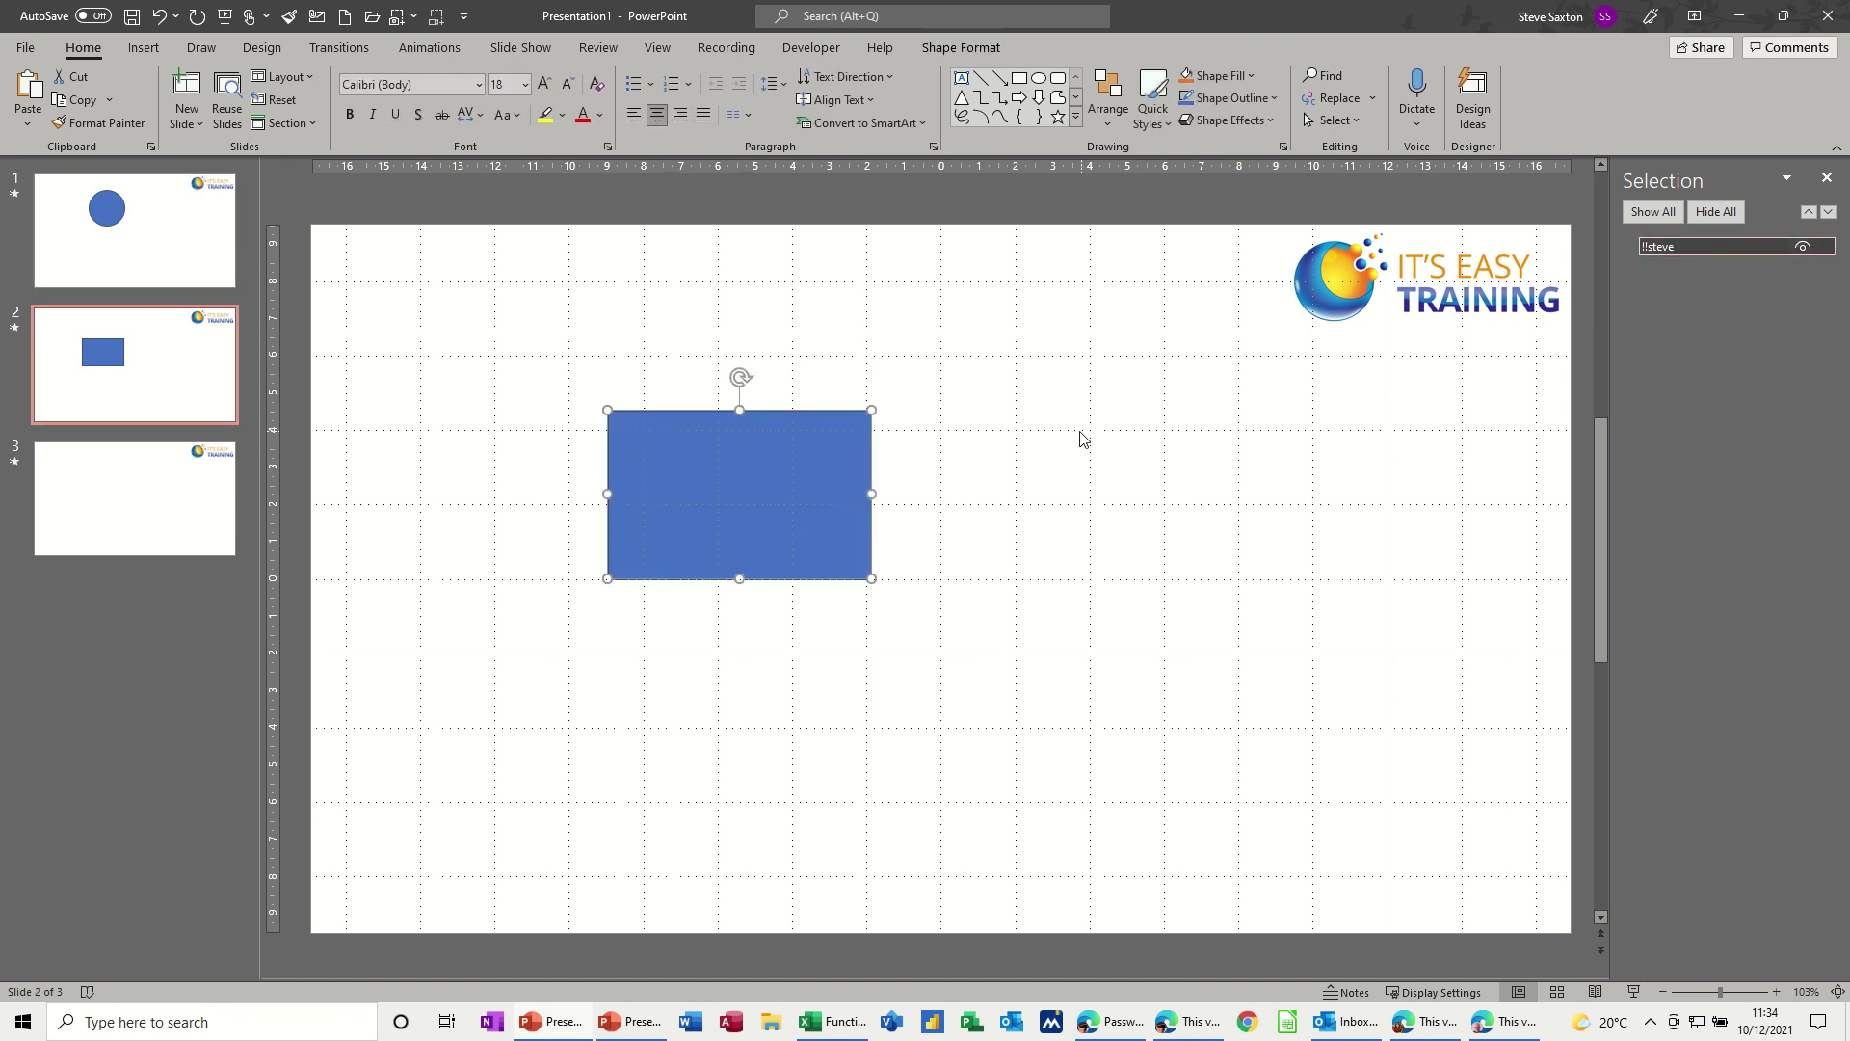